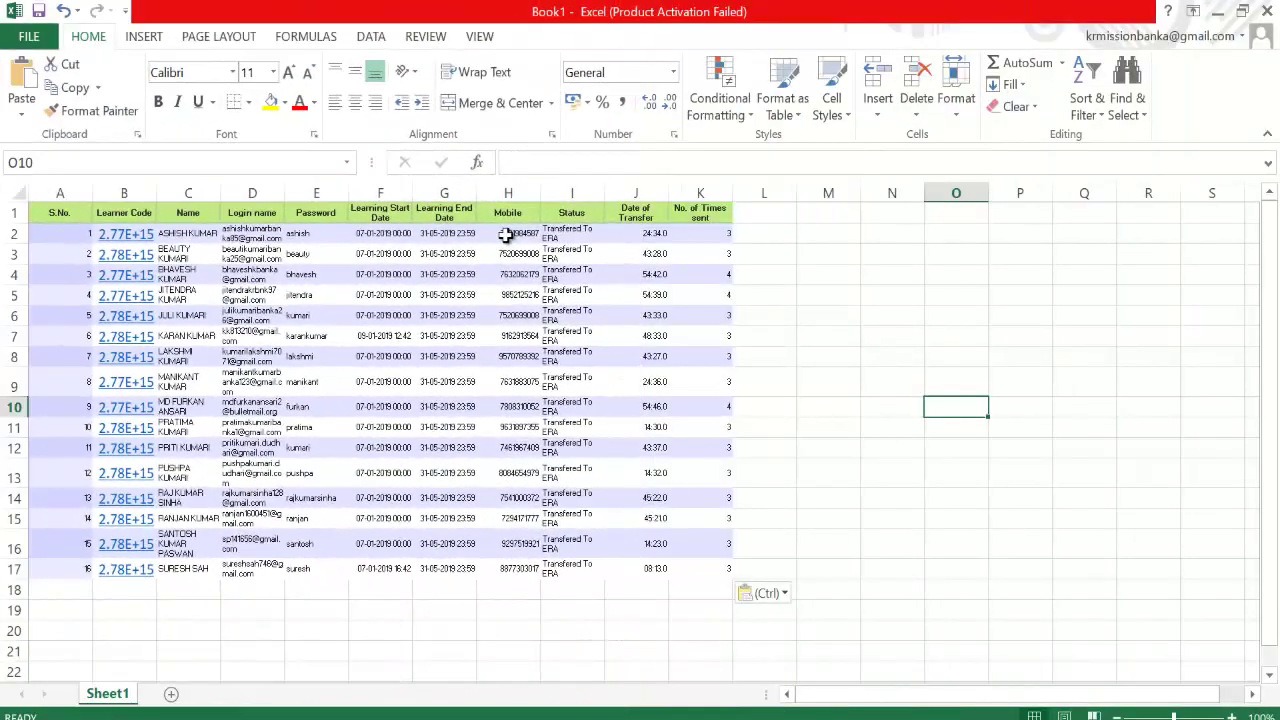
Copy the 16 mobile numbers in H2:H17 and add a new blank Sheet2
left_click_drag(507, 234, 515, 549)
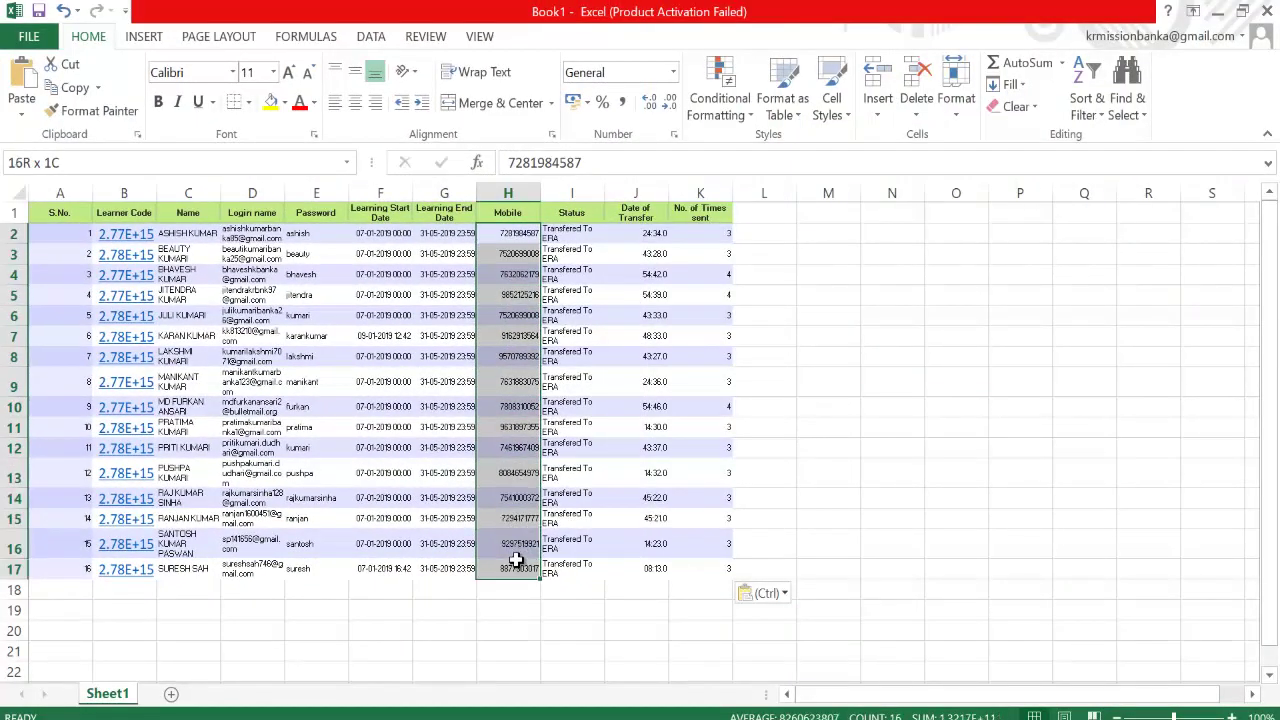
left_click_drag(515, 549, 514, 568)
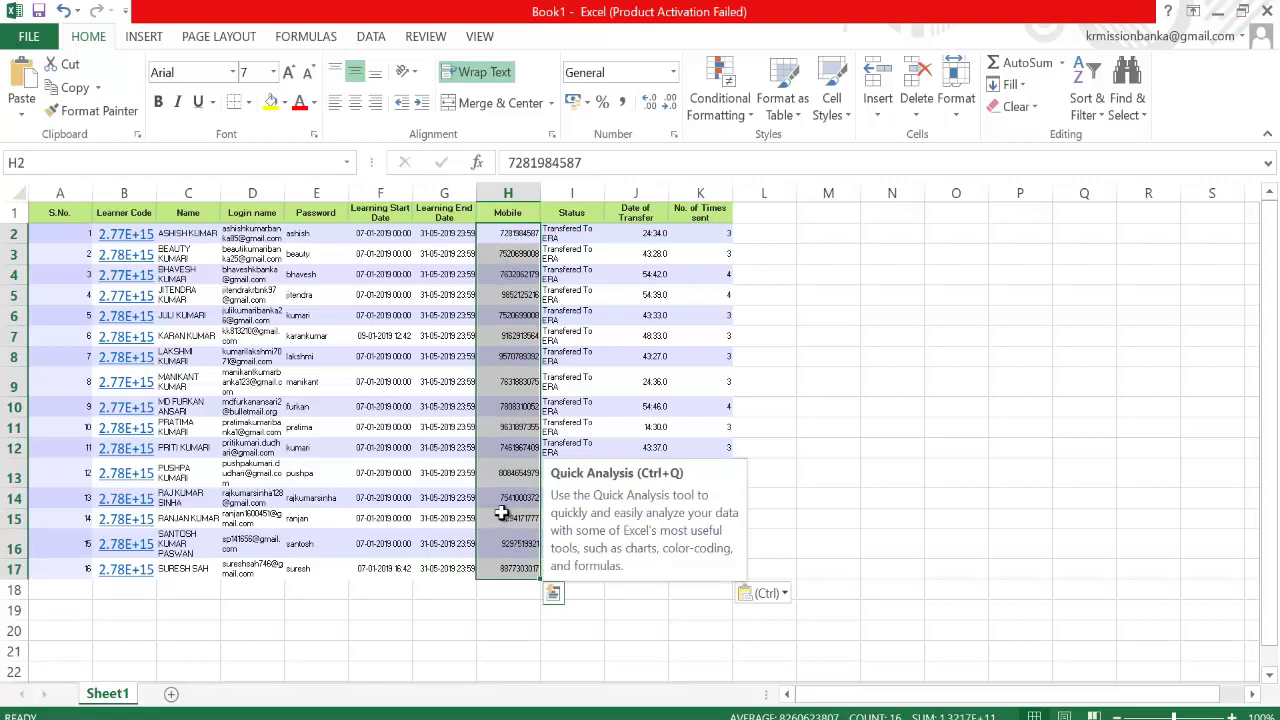
right_click(513, 404)
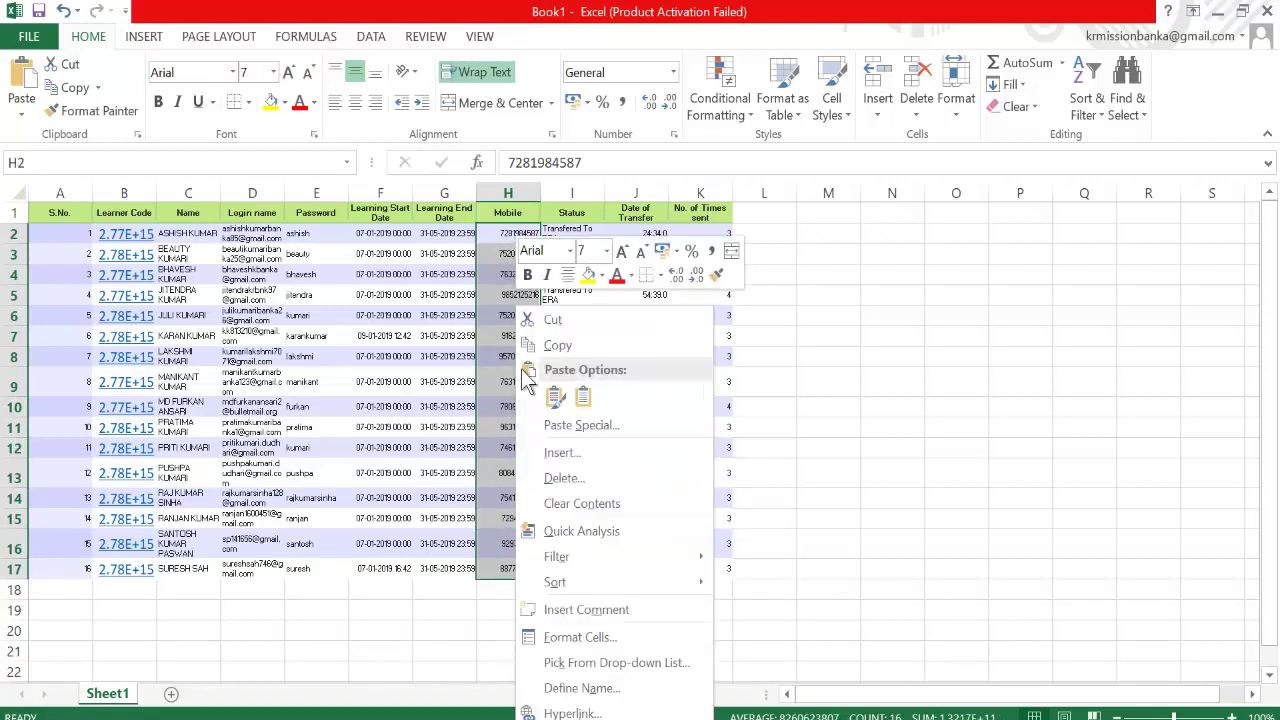
left_click(565, 340)
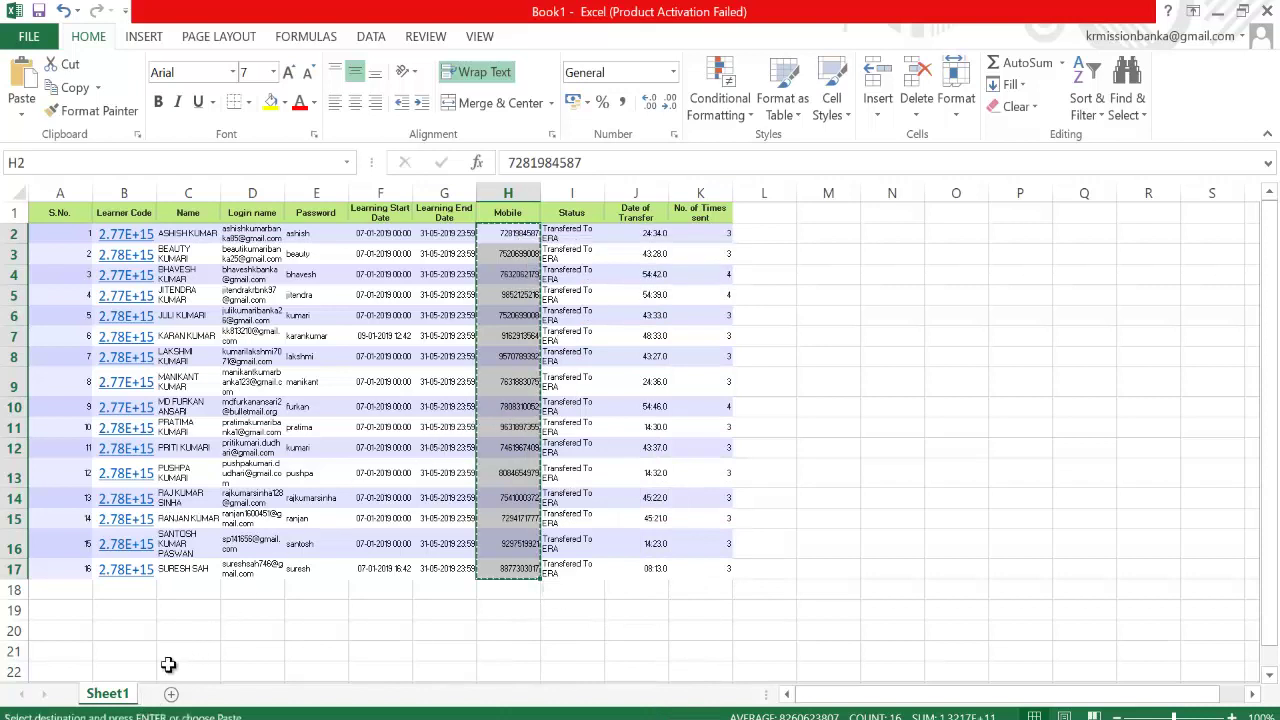
left_click(171, 694)
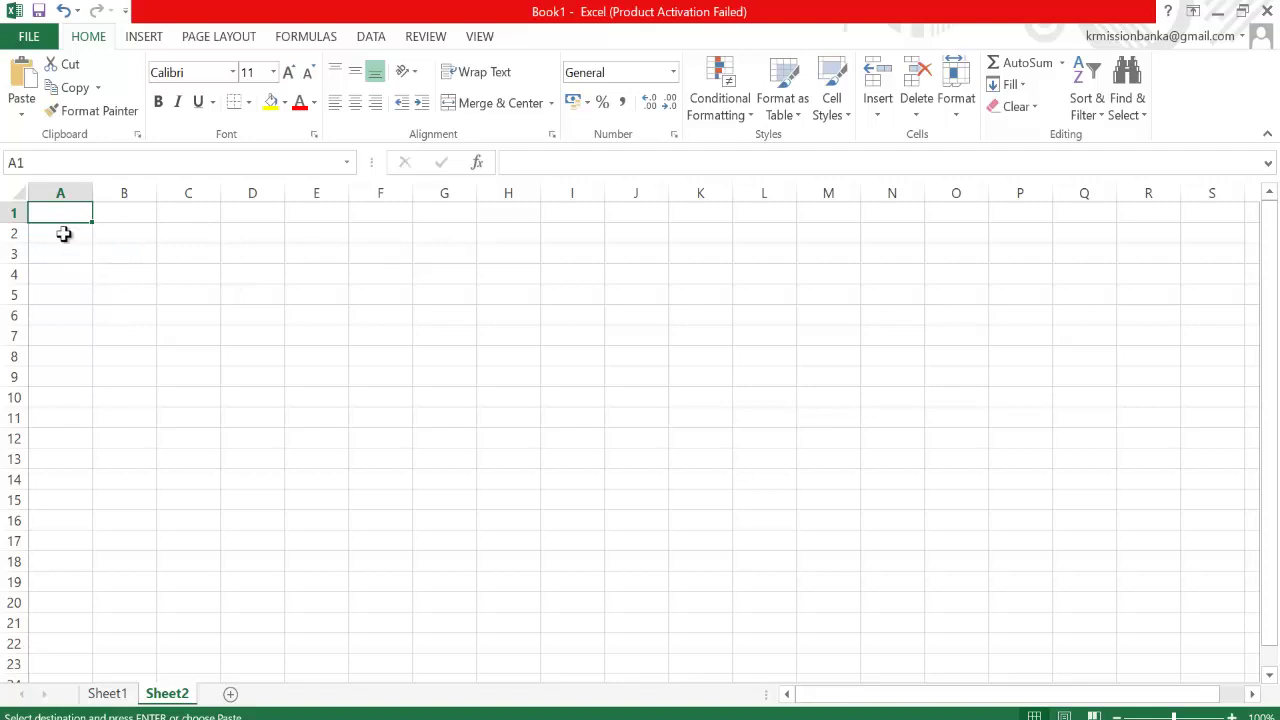
Paste the copied numbers transposed across row 1 of Sheet2, A1 through P1
left_click(21, 108)
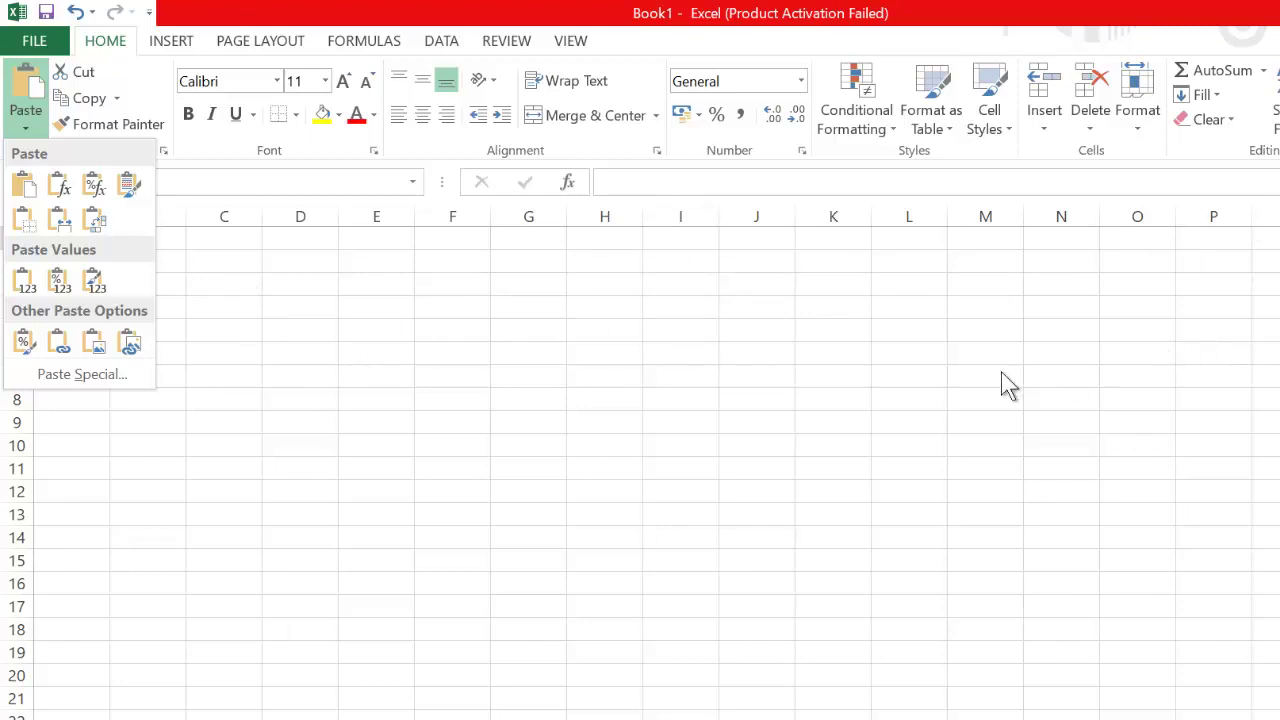
left_click(94, 220)
left_click(307, 410)
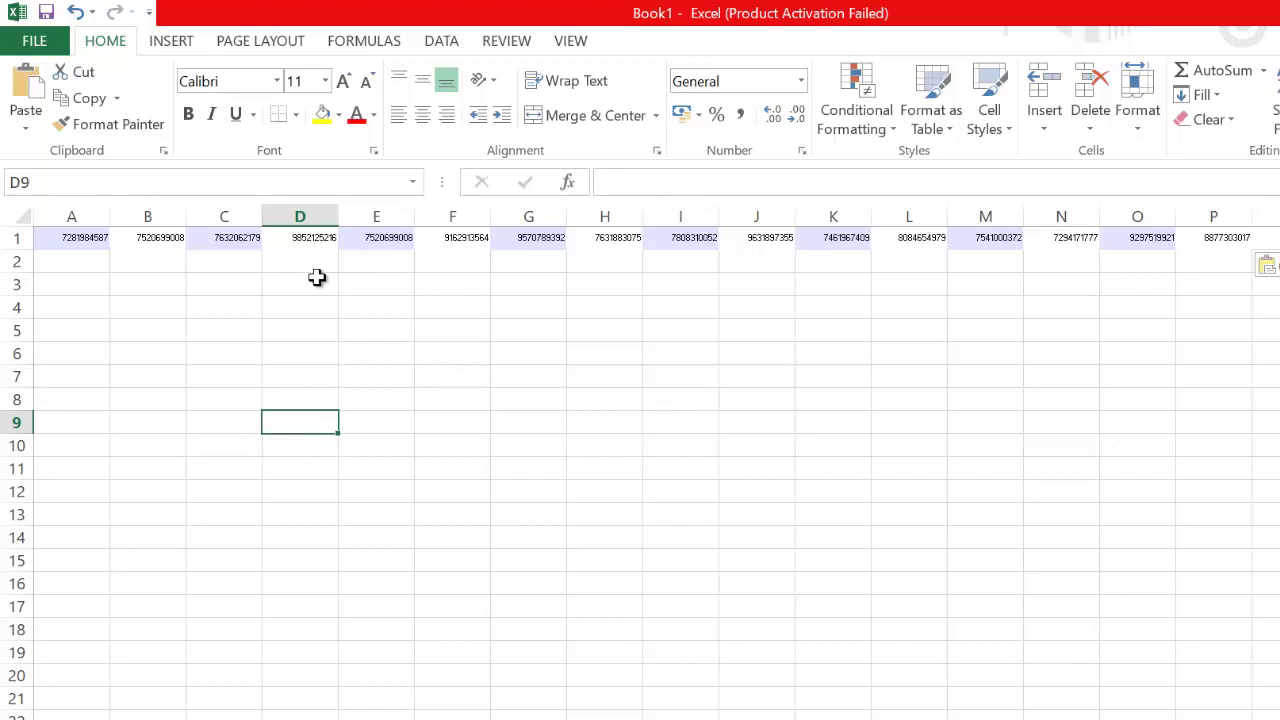
left_click(510, 346)
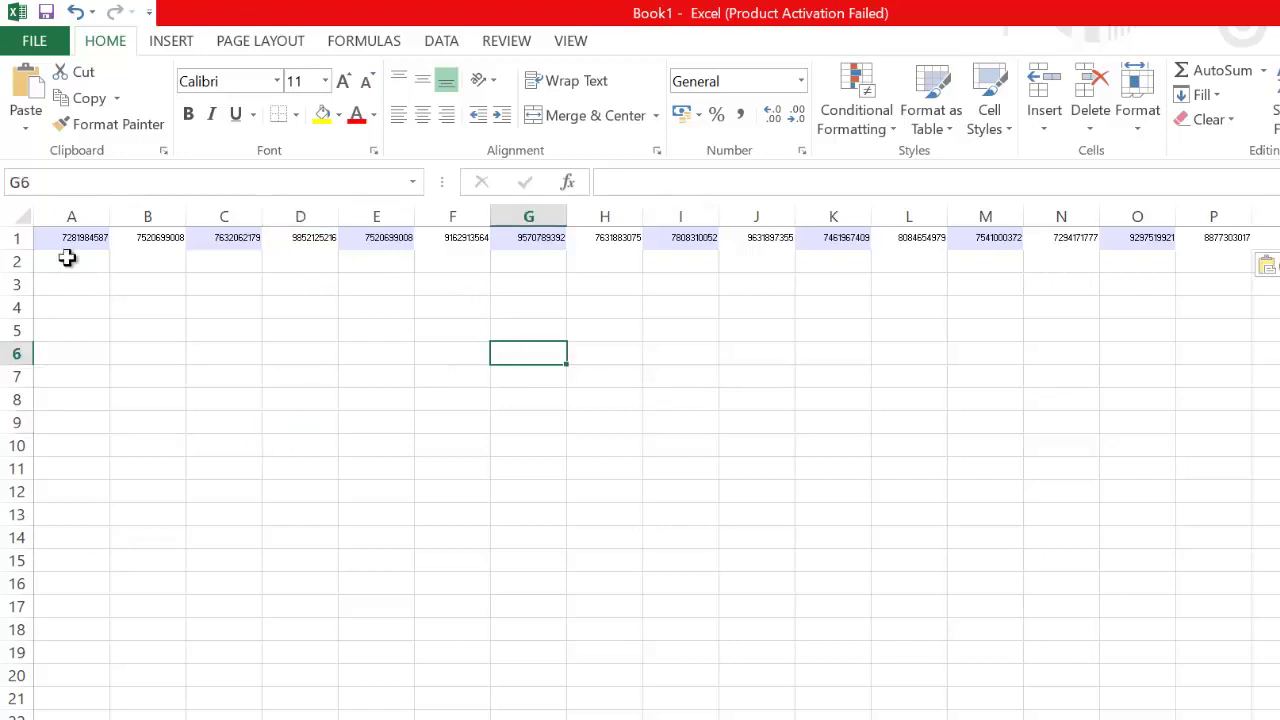
Save only the active sheet to the Desktop as 'JAN MOBILE NO', Text (Tab delimited)
left_click(36, 42)
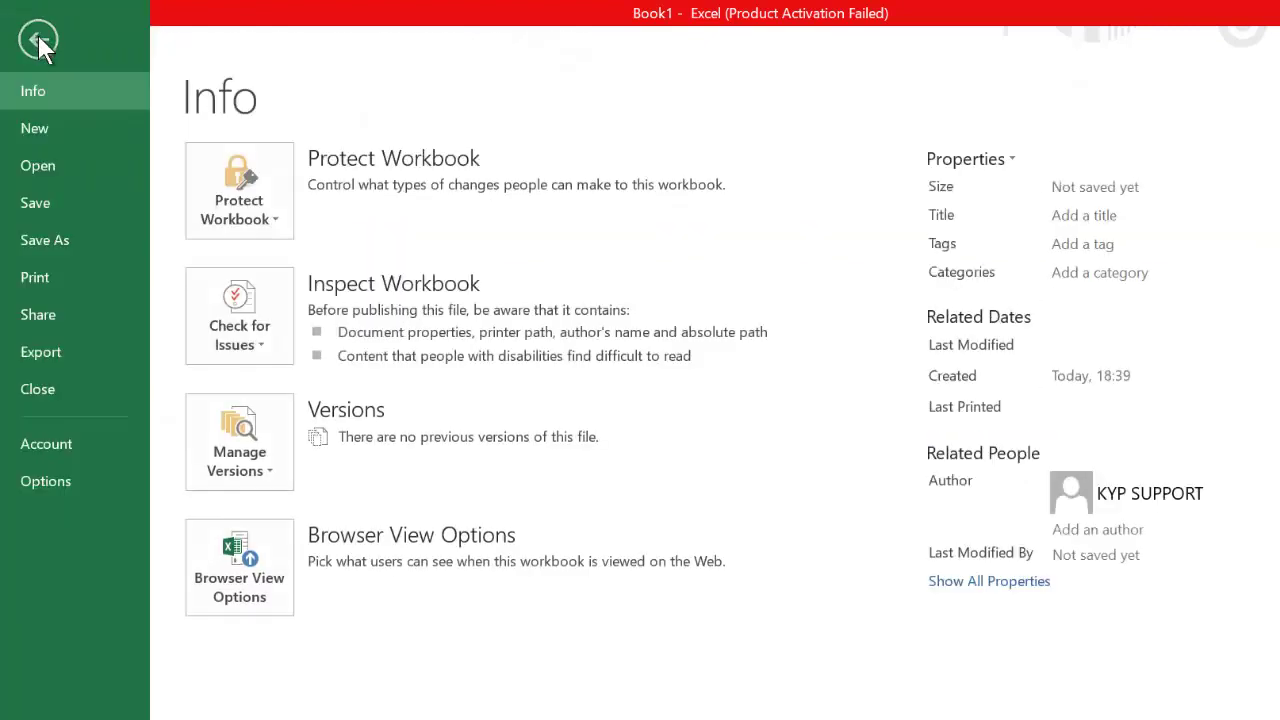
left_click(56, 203)
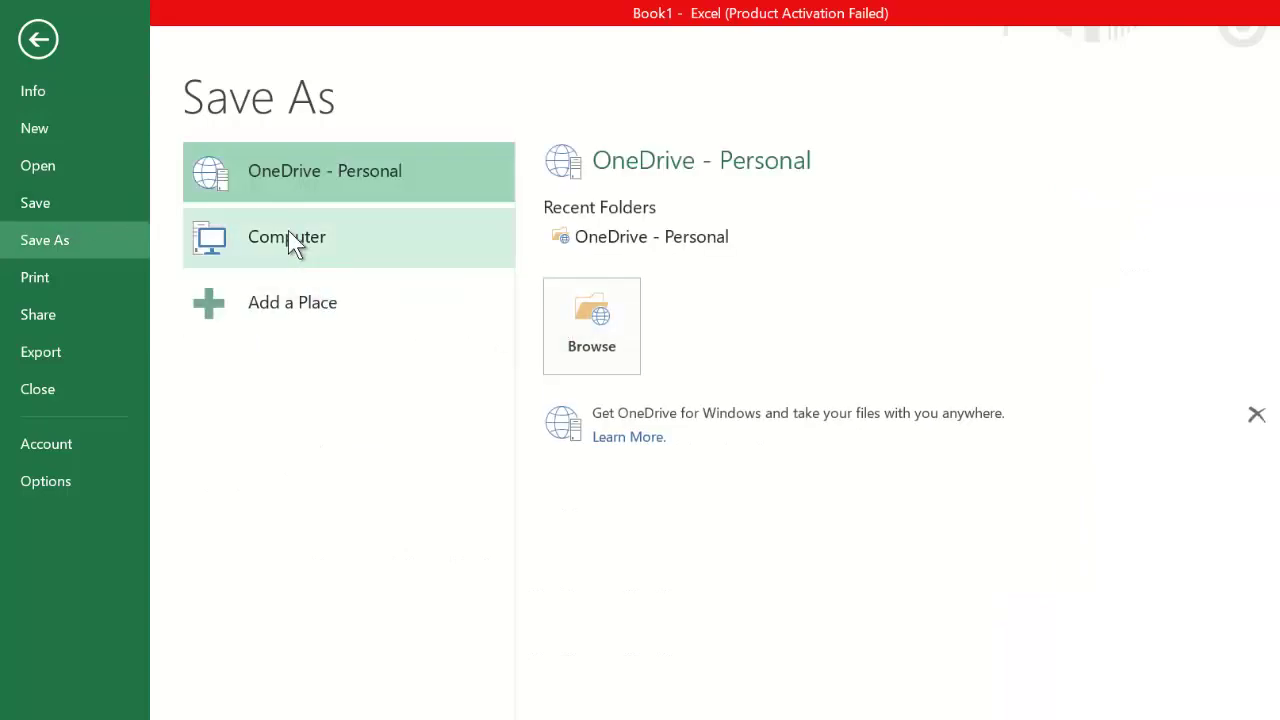
left_click(305, 239)
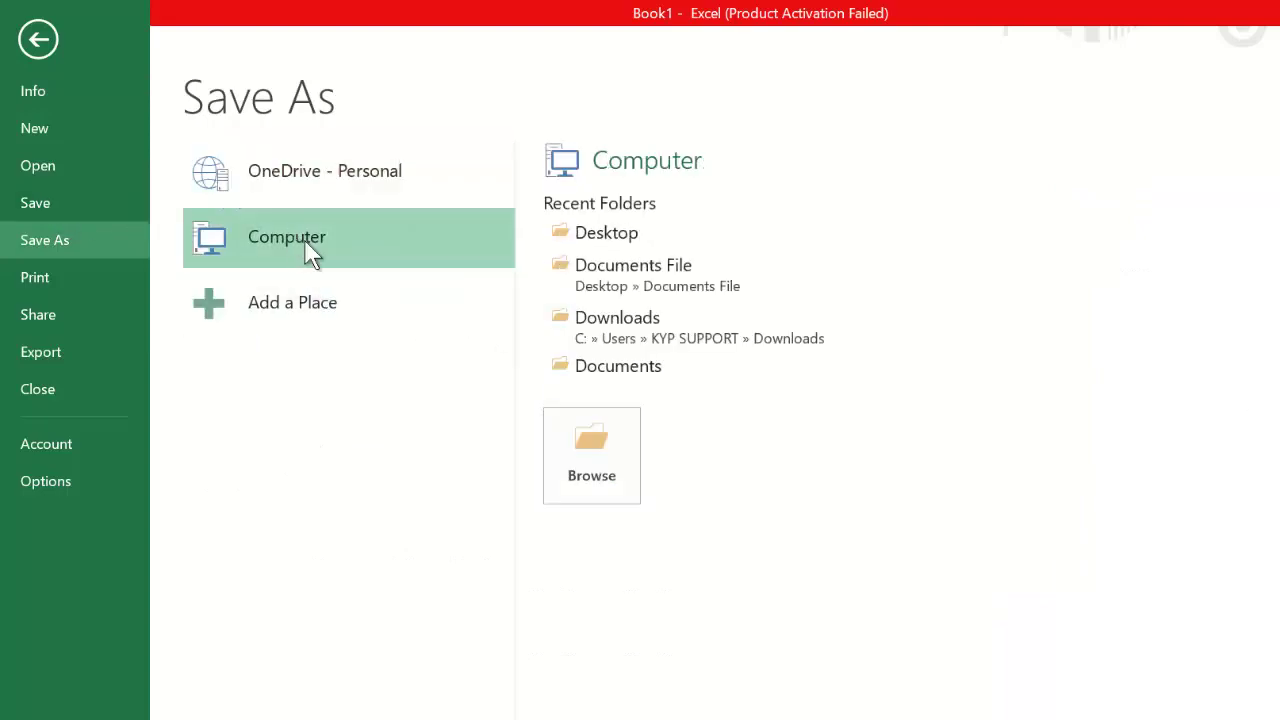
left_click(626, 240)
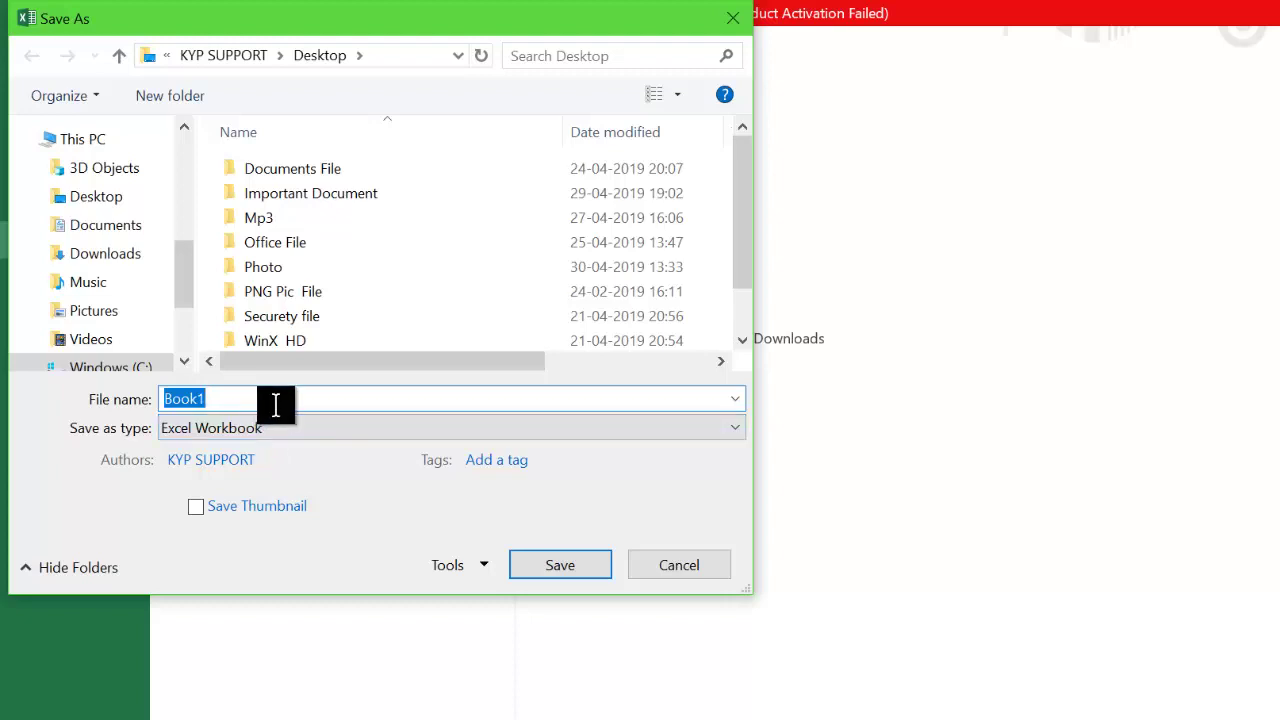
key("BackSpace")
type("MOBILE NO")
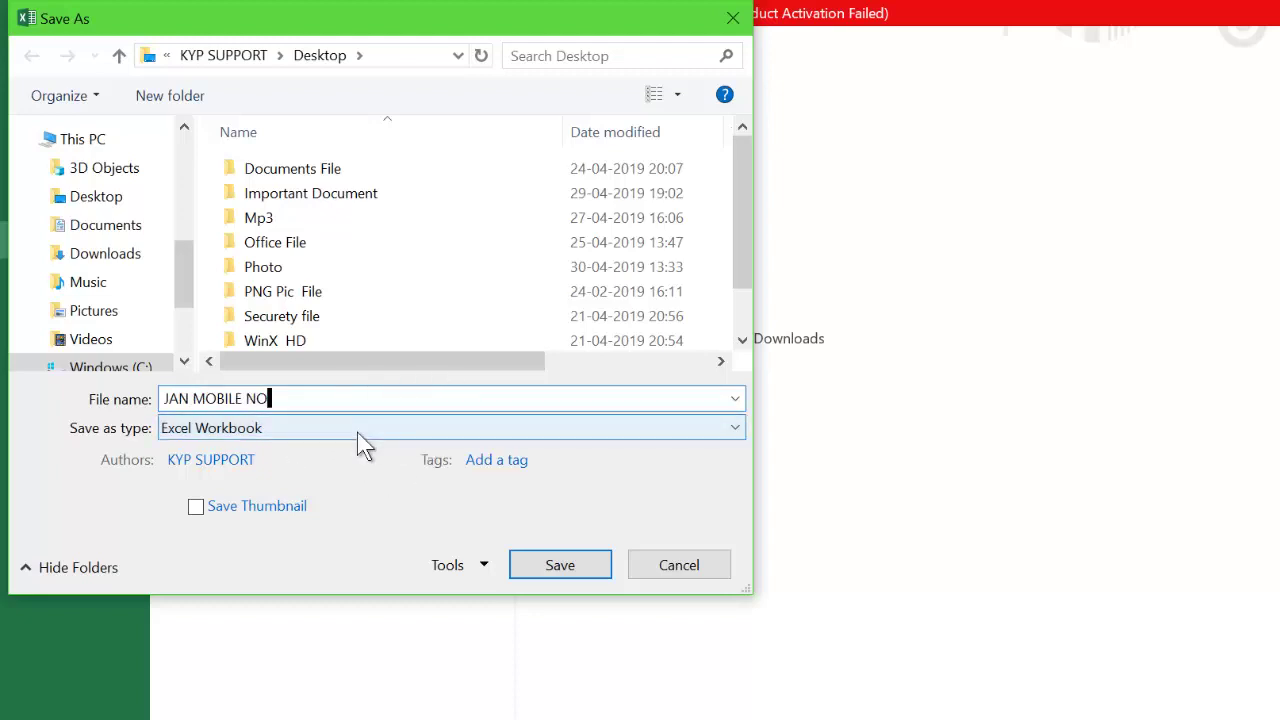
left_click(333, 440)
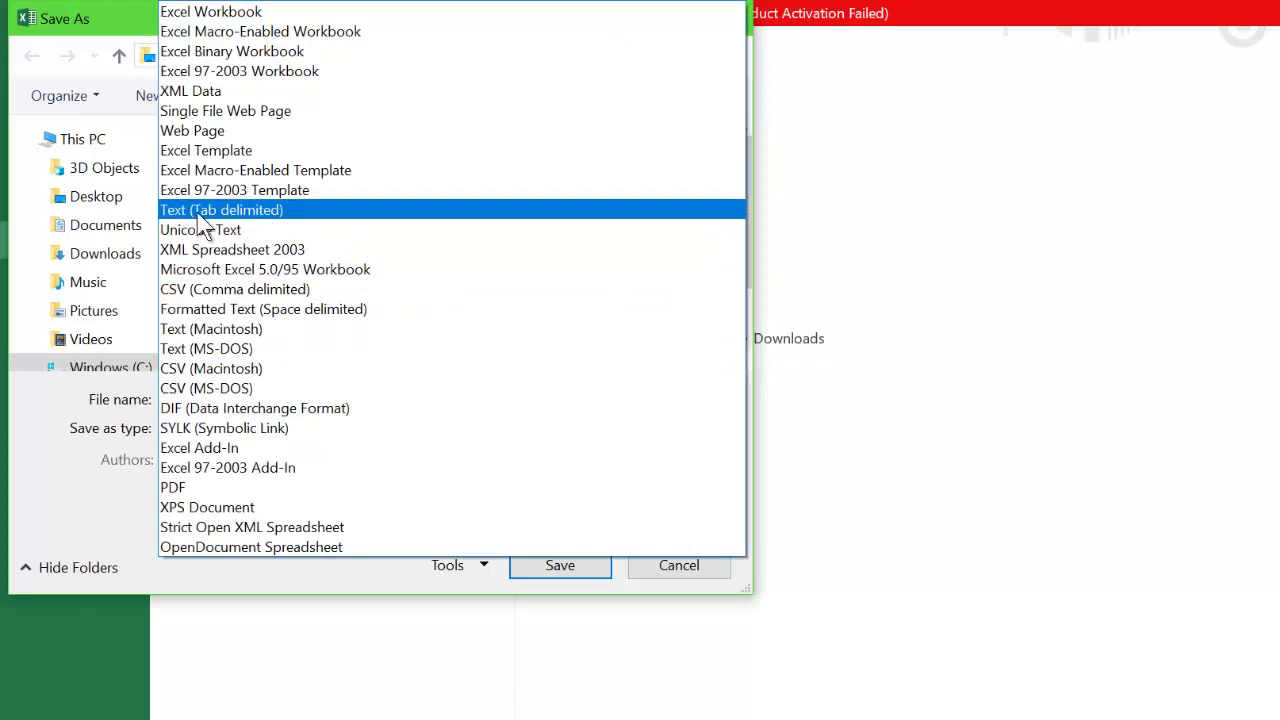
left_click(307, 212)
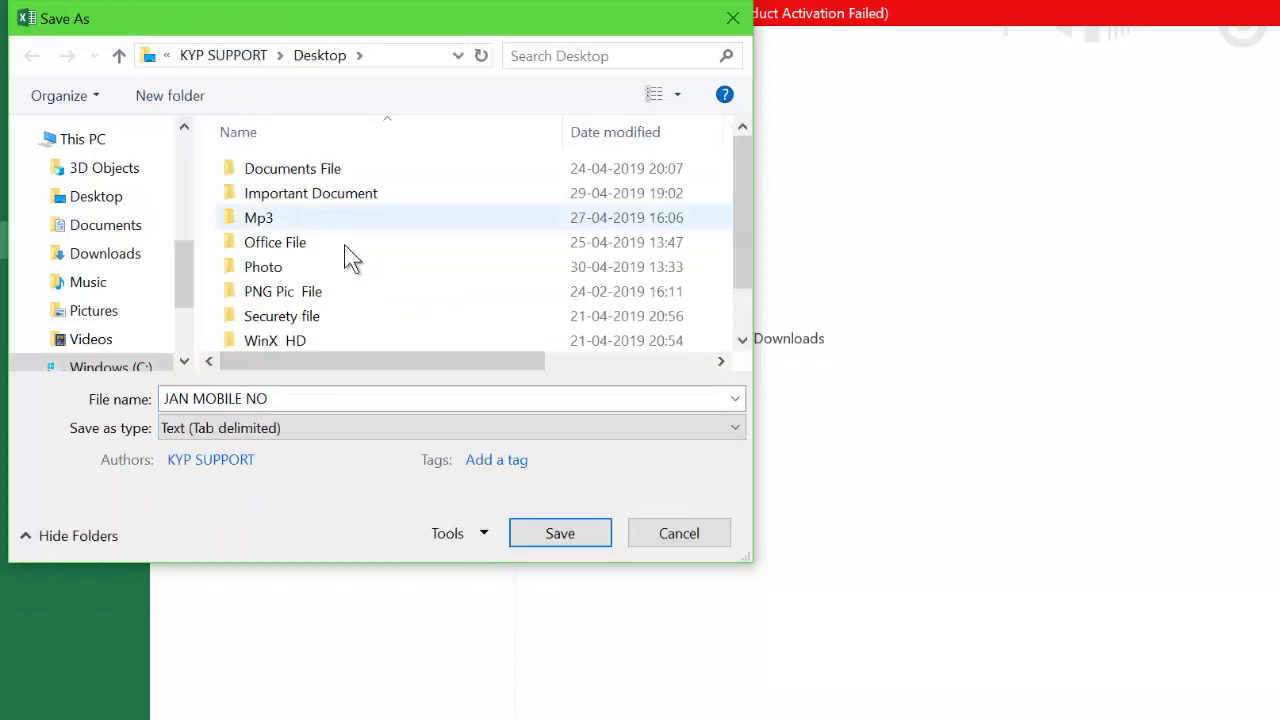
left_click(550, 540)
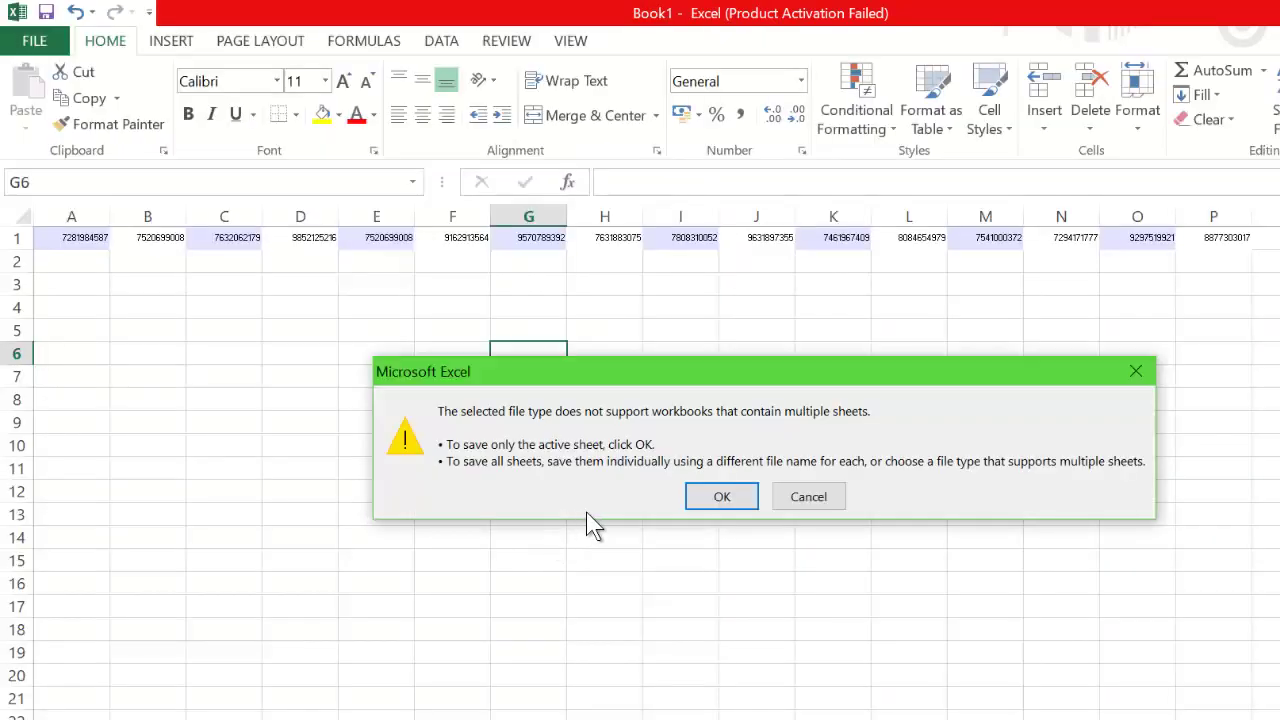
left_click(737, 507)
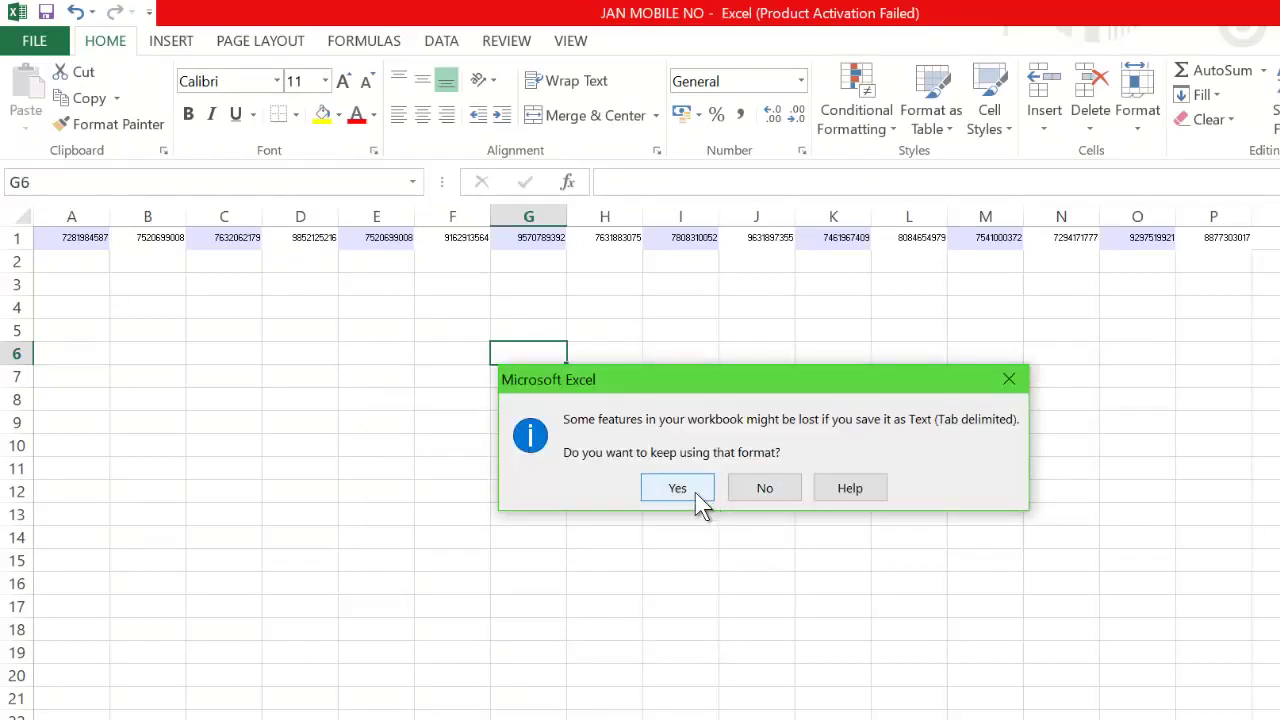
Keep the tab-delimited format and open JAN MOBILE NO from the desktop in Notepad
left_click(688, 489)
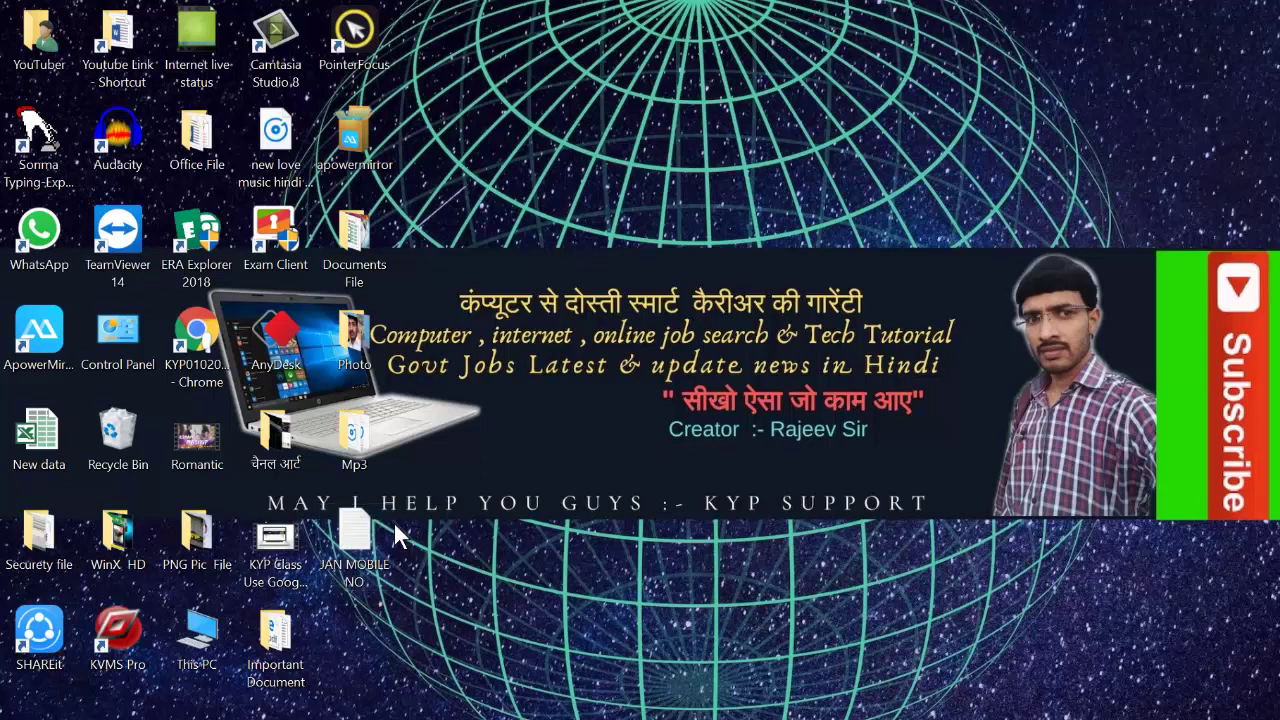
left_click_drag(335, 491, 426, 598)
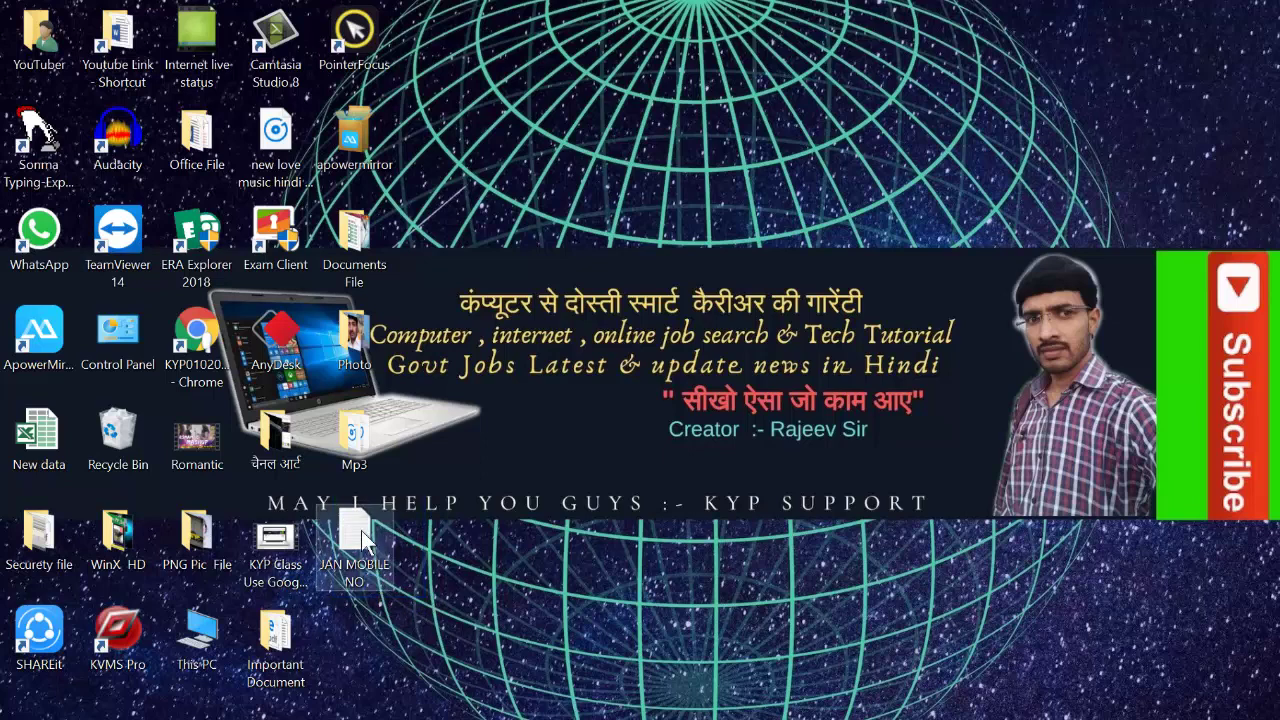
double_click(361, 535)
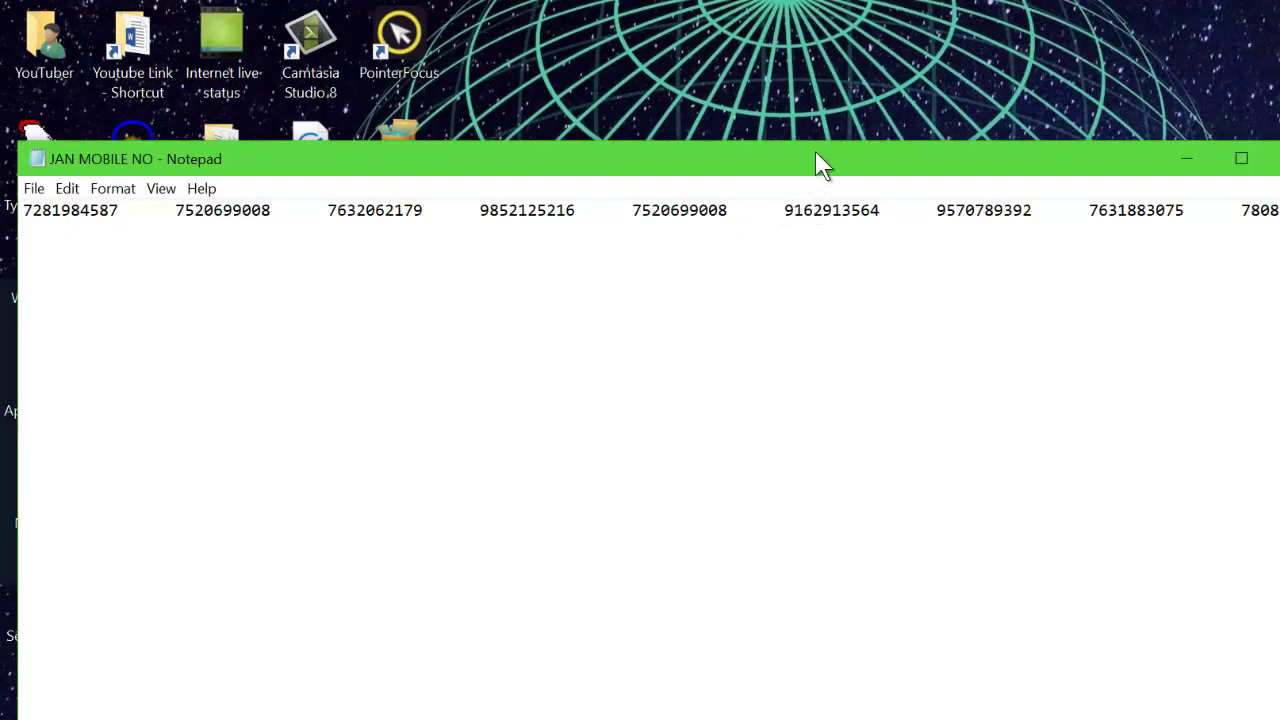
Move the Notepad window up and right, then open the Replace dialog with Ctrl+H
left_click_drag(817, 160, 893, 78)
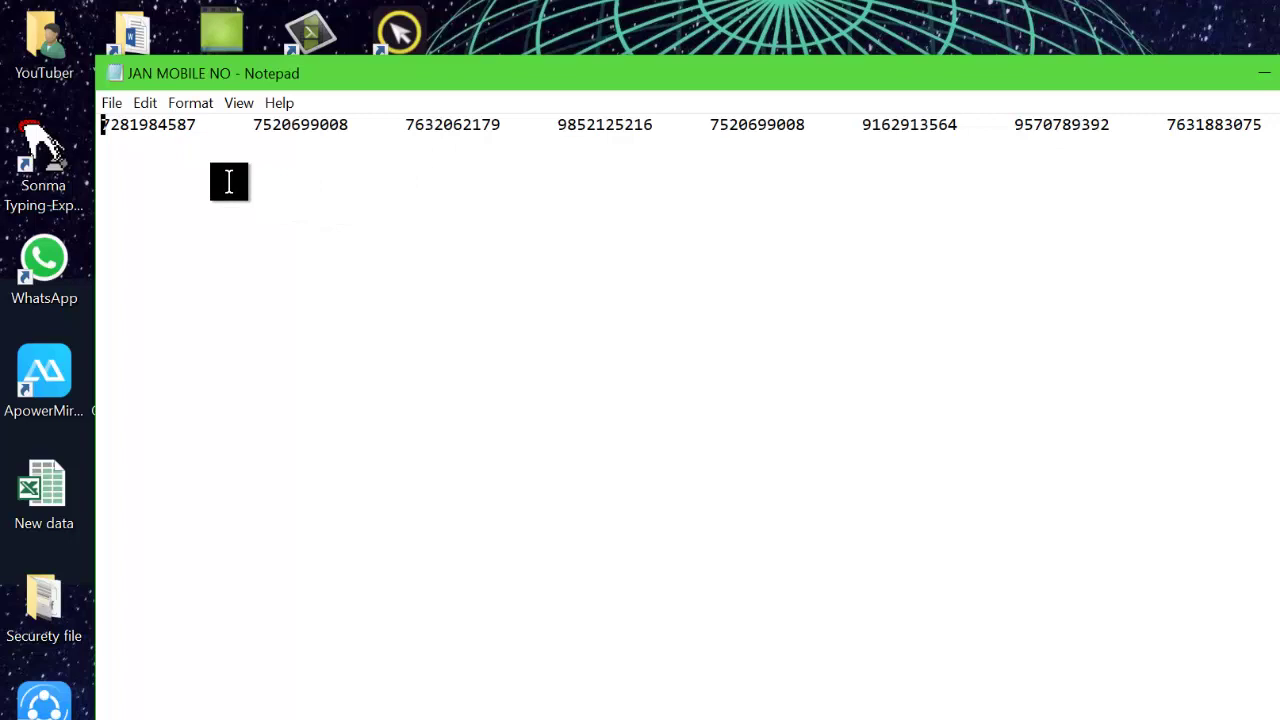
key("ctrl+h")
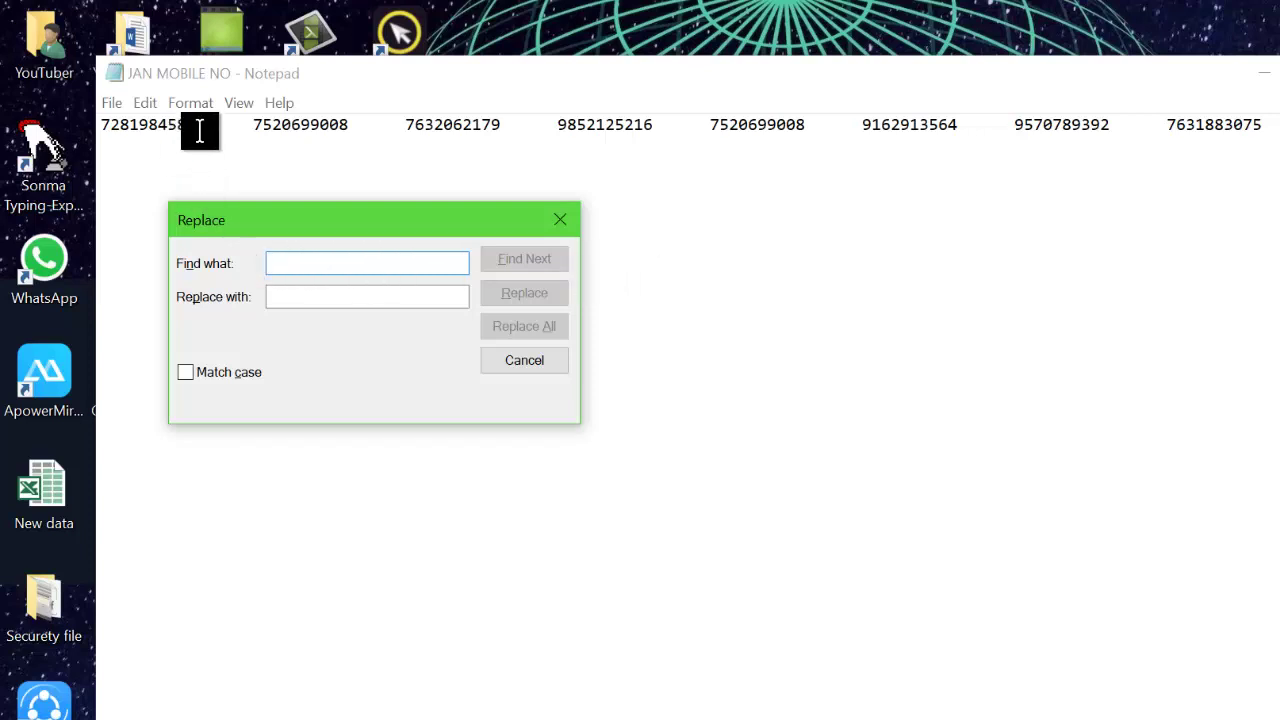
Replace every tab gap between the numbers with a semicolon using Replace All
left_click_drag(197, 125, 268, 134)
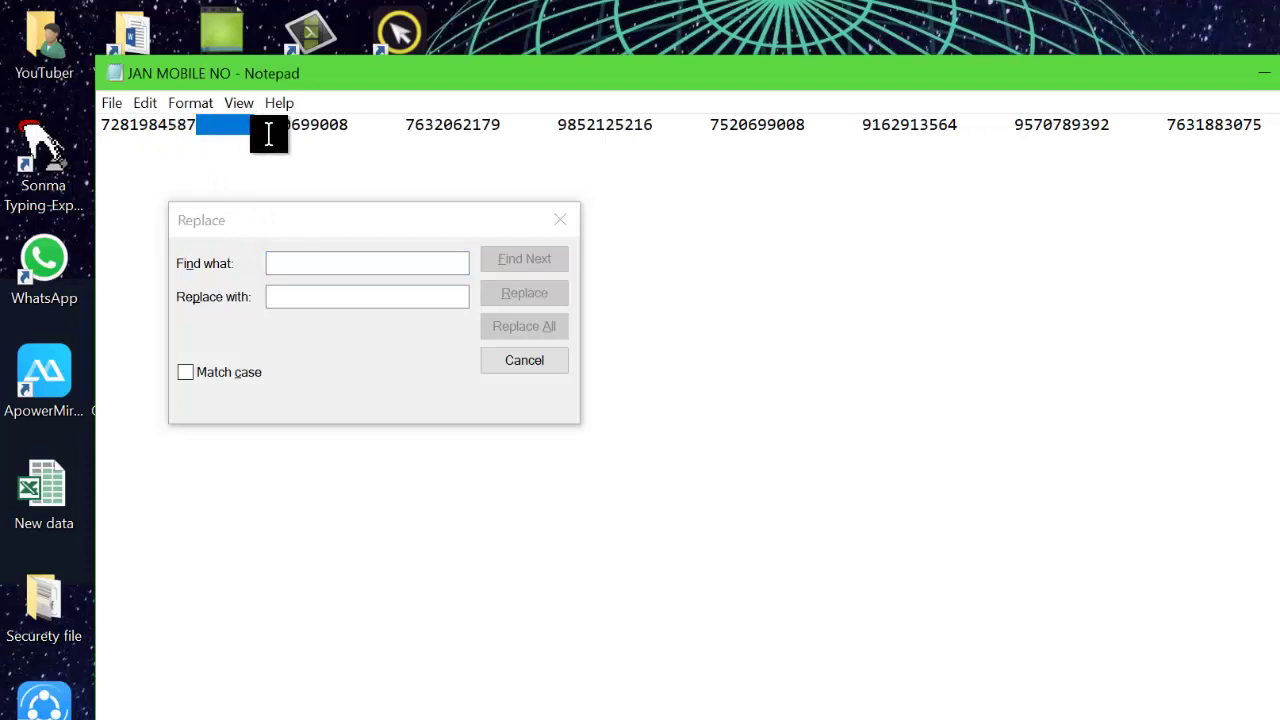
left_click(357, 260)
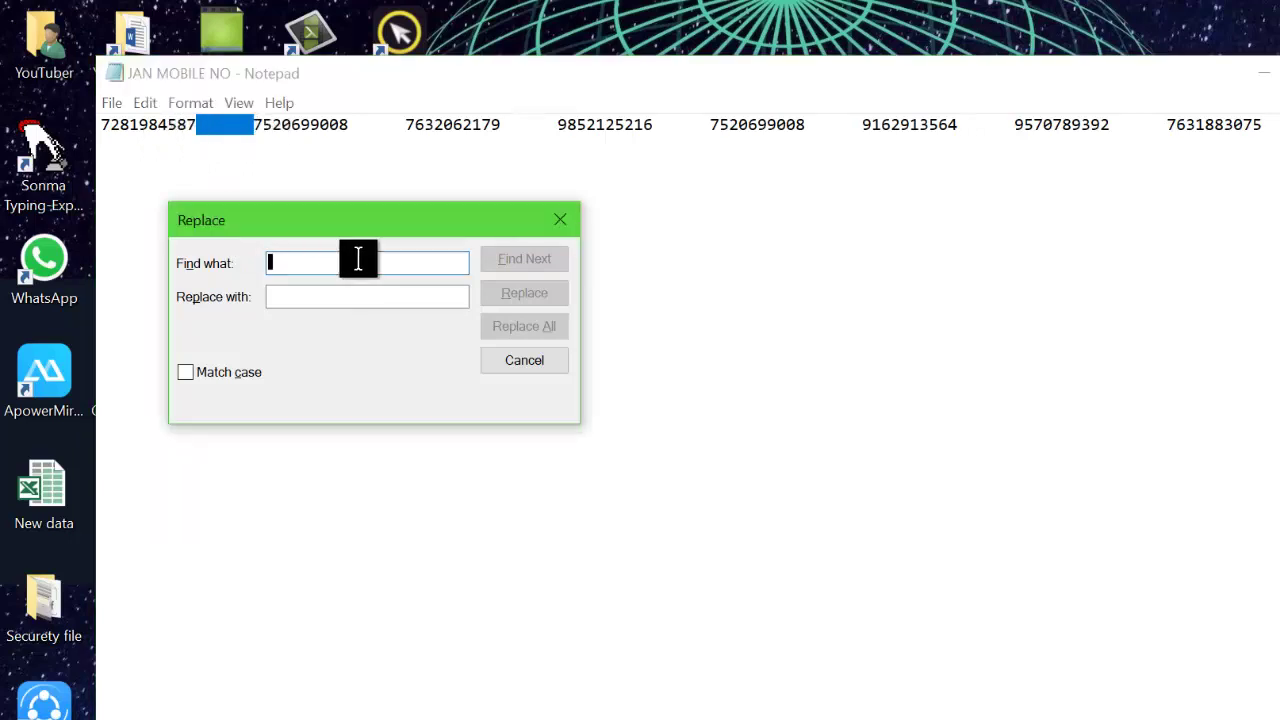
key("ctrl+v")
left_click(355, 297)
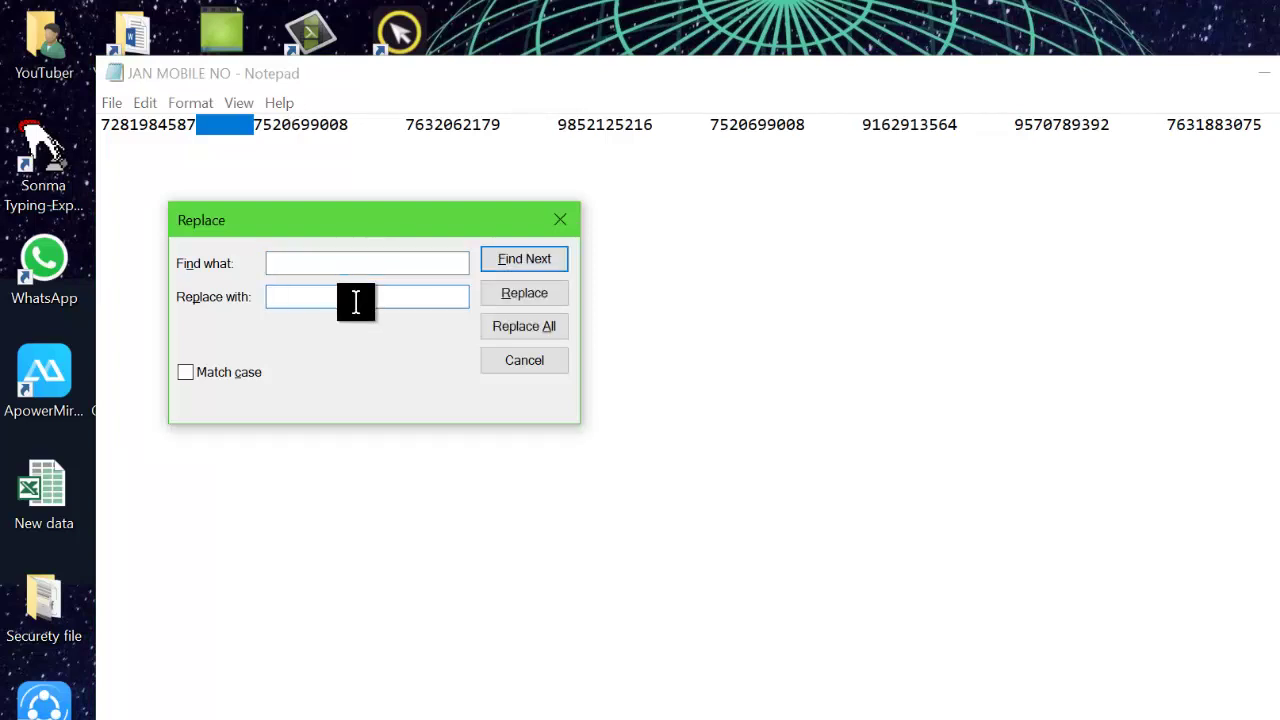
type(",")
left_click(534, 325)
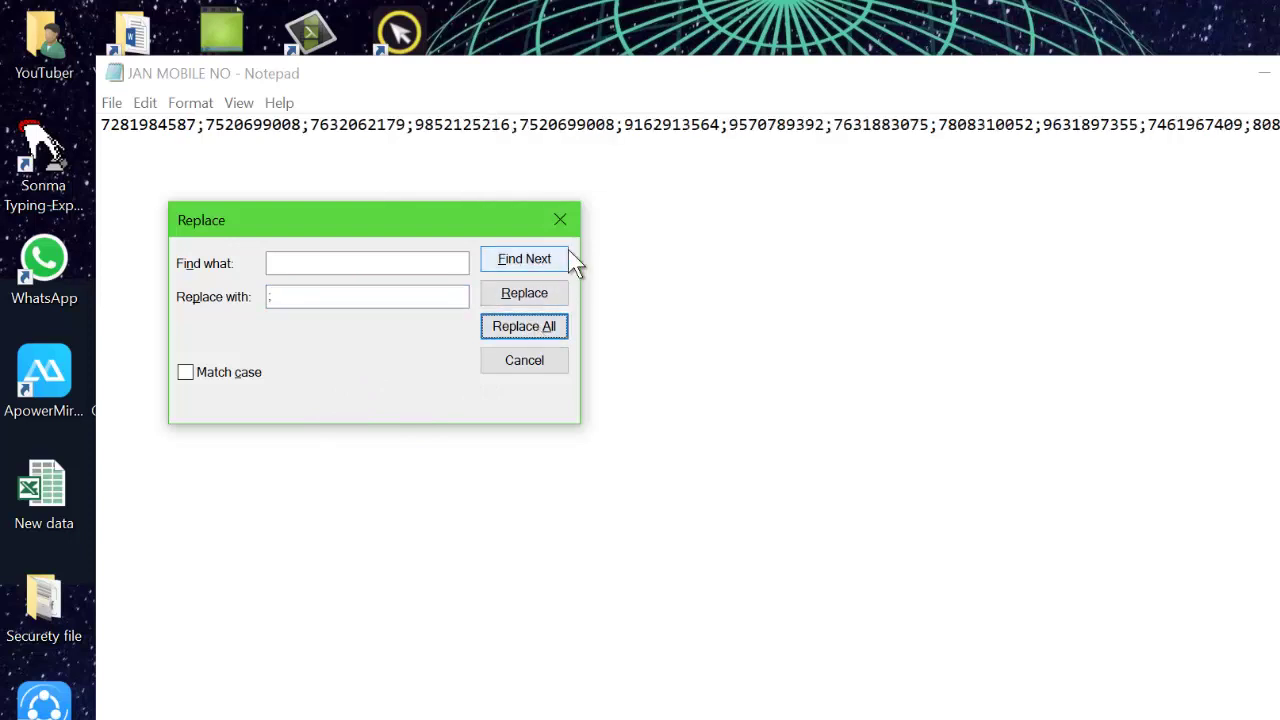
left_click(560, 221)
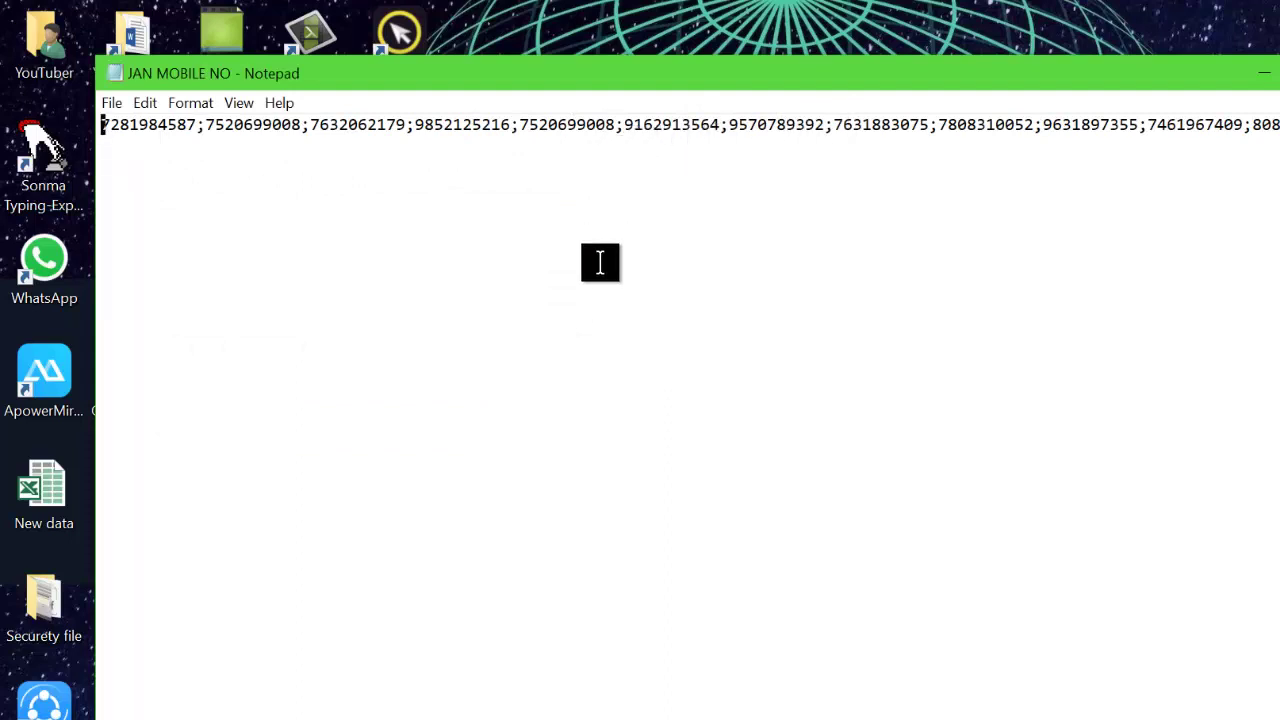
Select the whole semicolon-separated list and minimize Notepad to reach Gmail
key("ctrl+a")
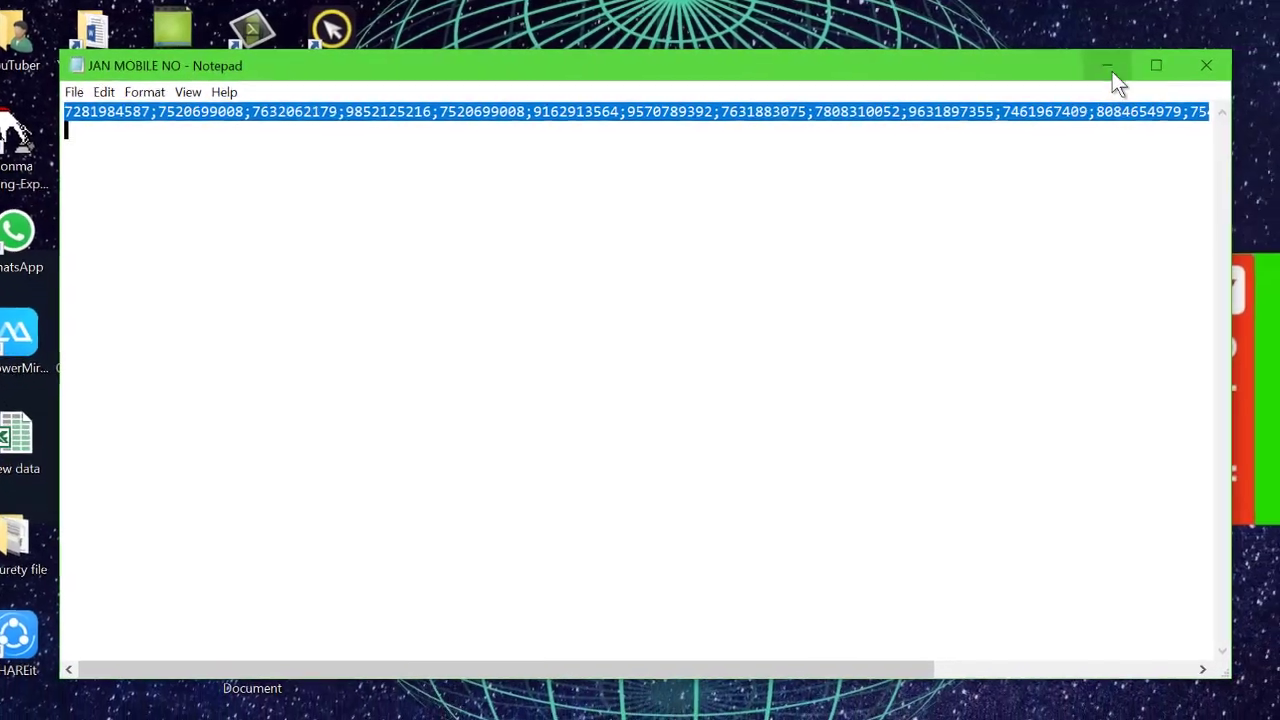
left_click(1197, 70)
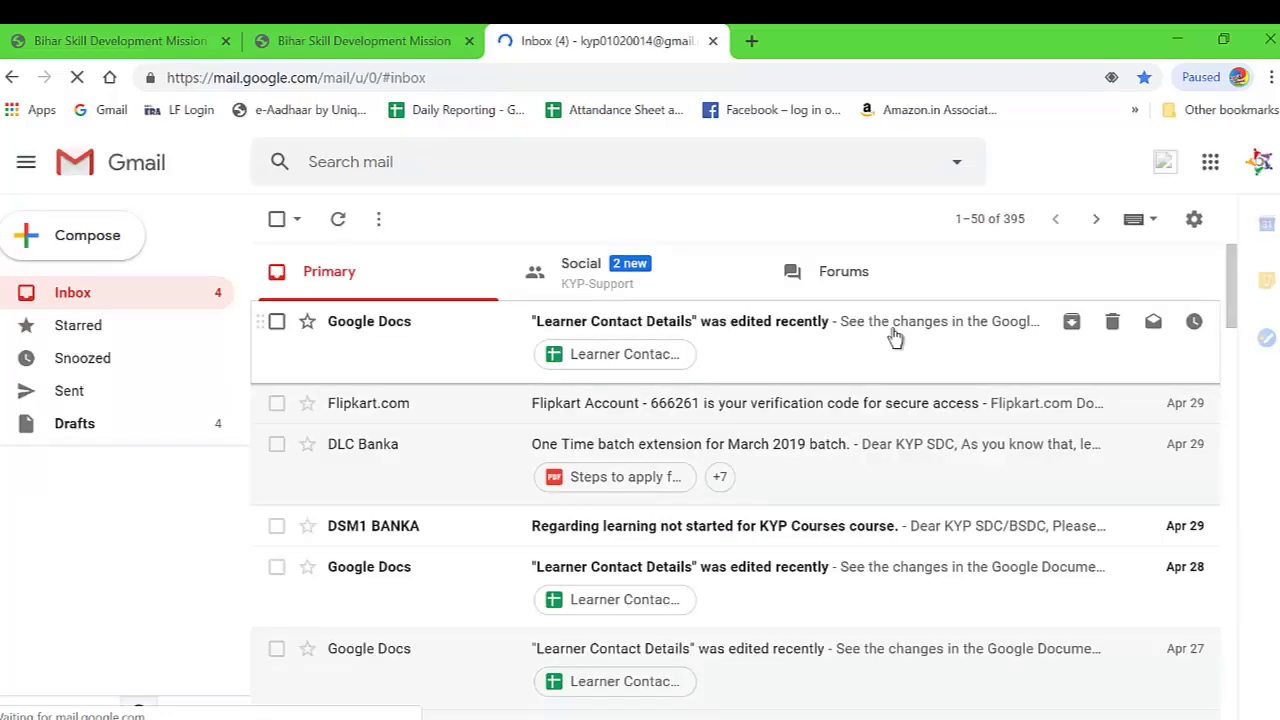
Compose an email with the number list pasted in the body and subject 'JAN 2019 BATCH MO NO'
left_click(90, 252)
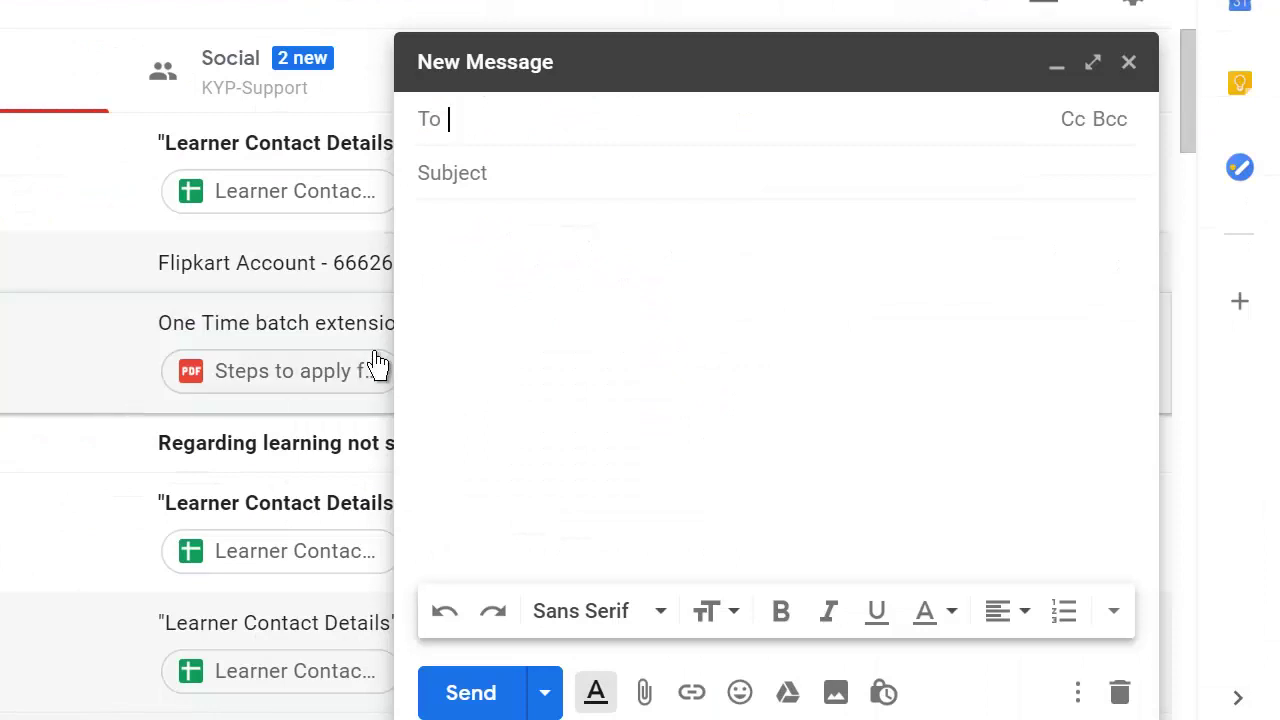
left_click(481, 263)
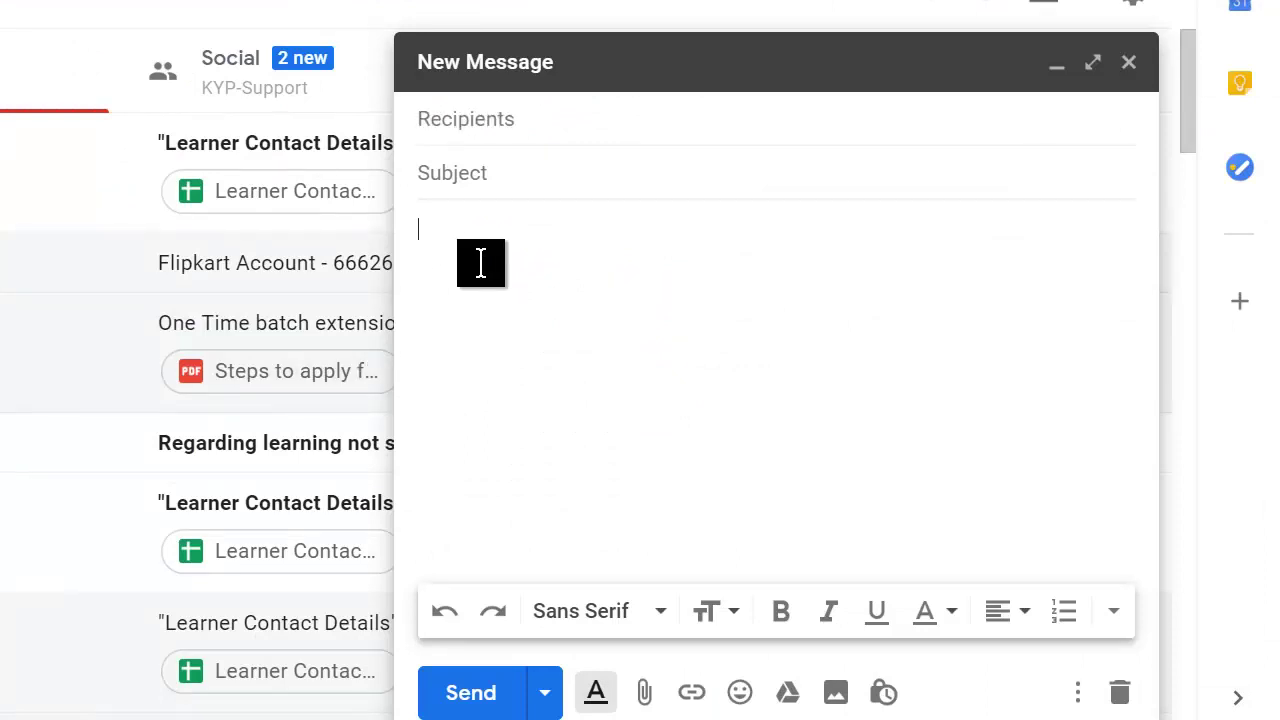
key("ctrl+v")
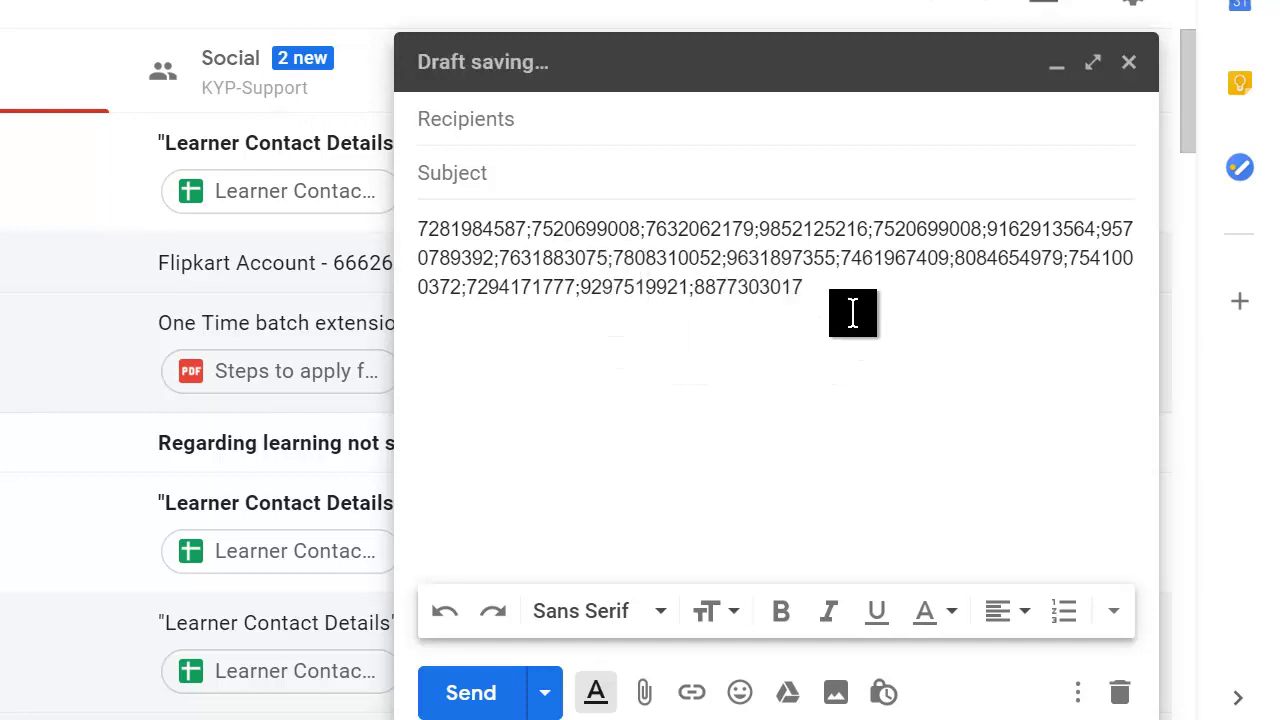
left_click(540, 172)
type("JA")
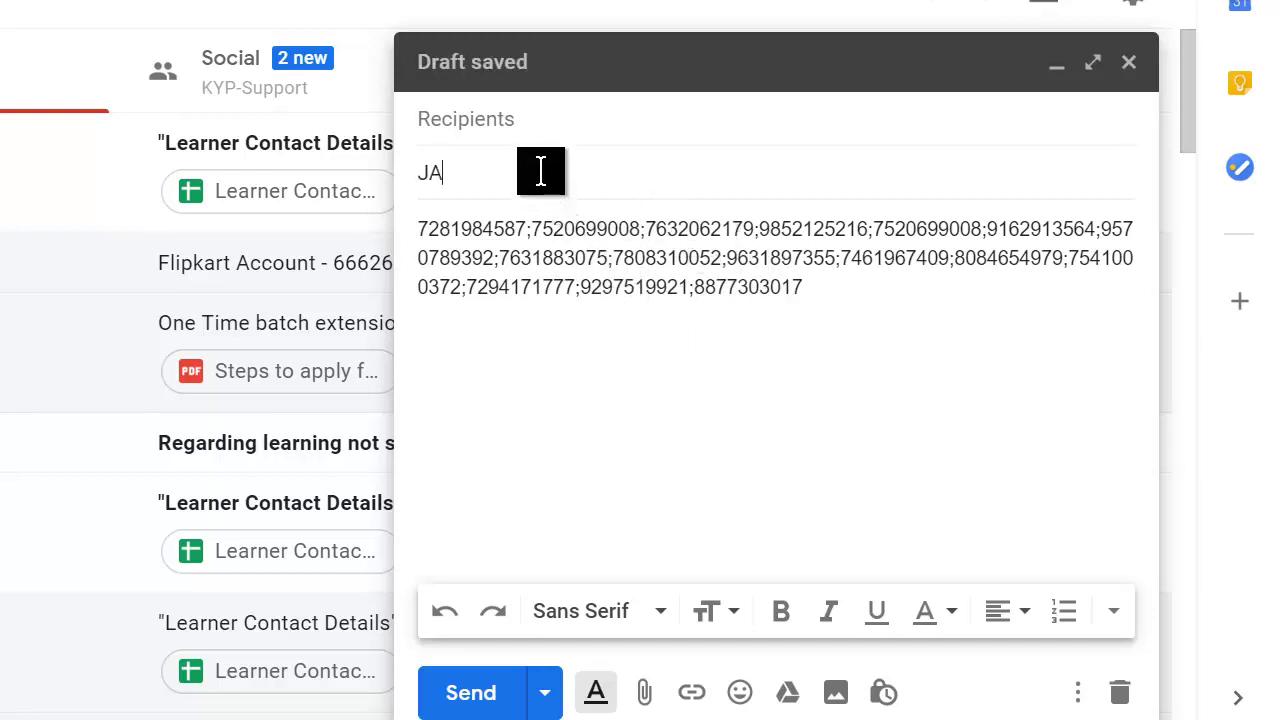
type("N 201")
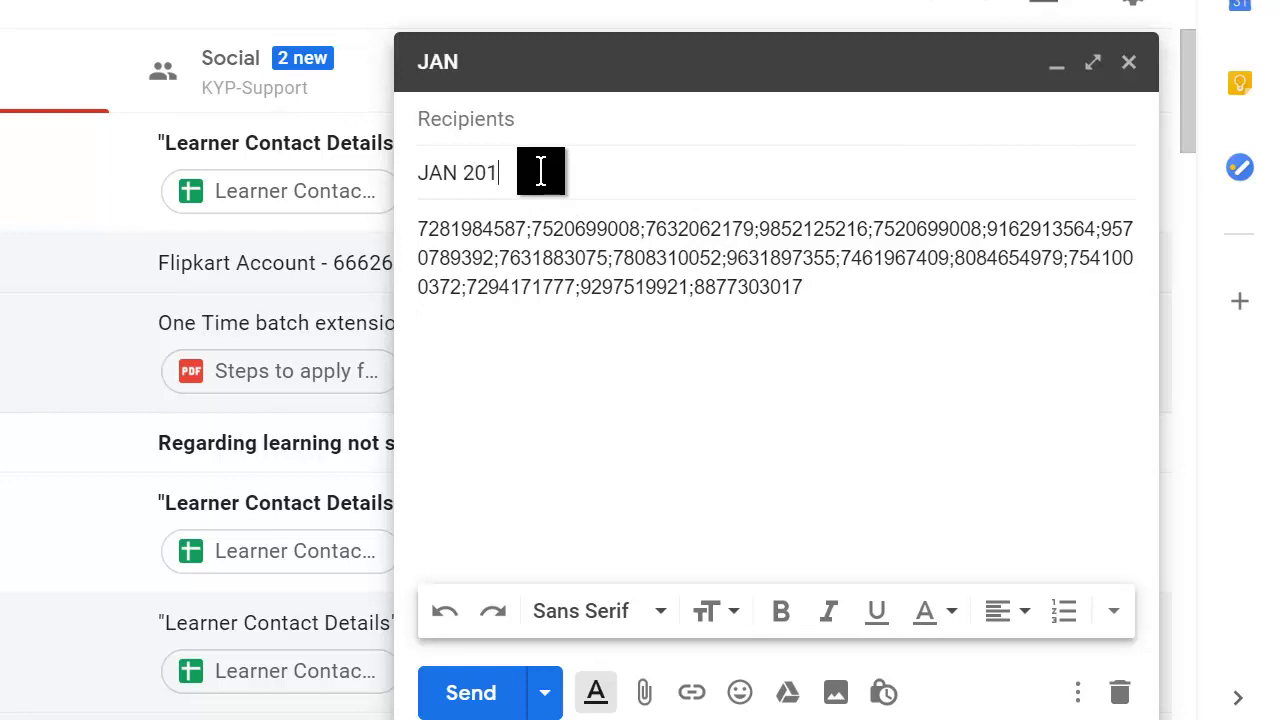
type("9")
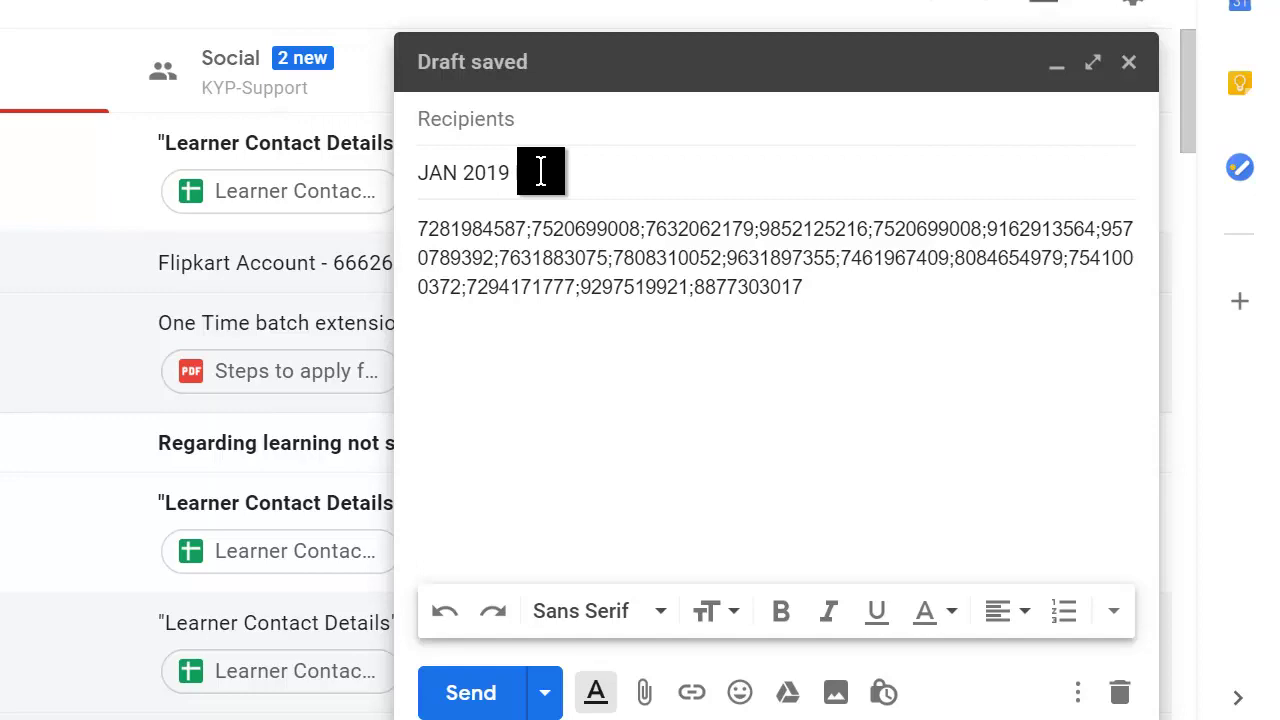
type(" BATCH")
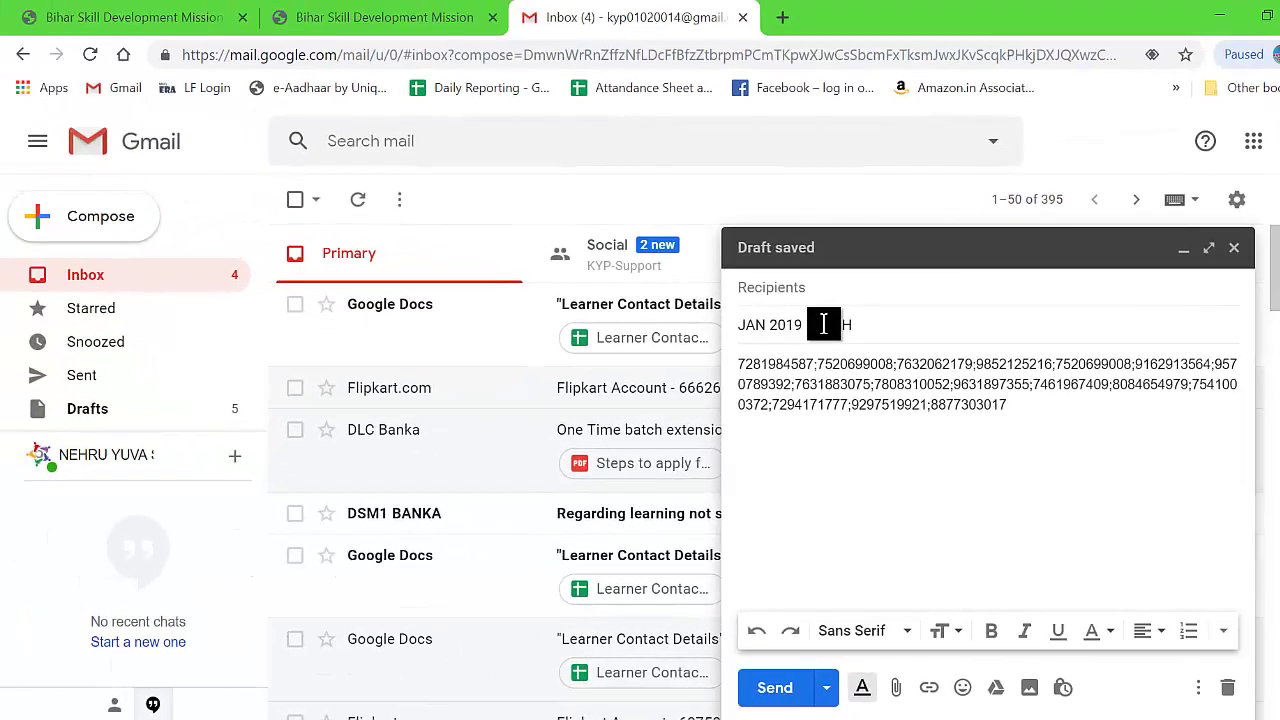
type(" MO NO")
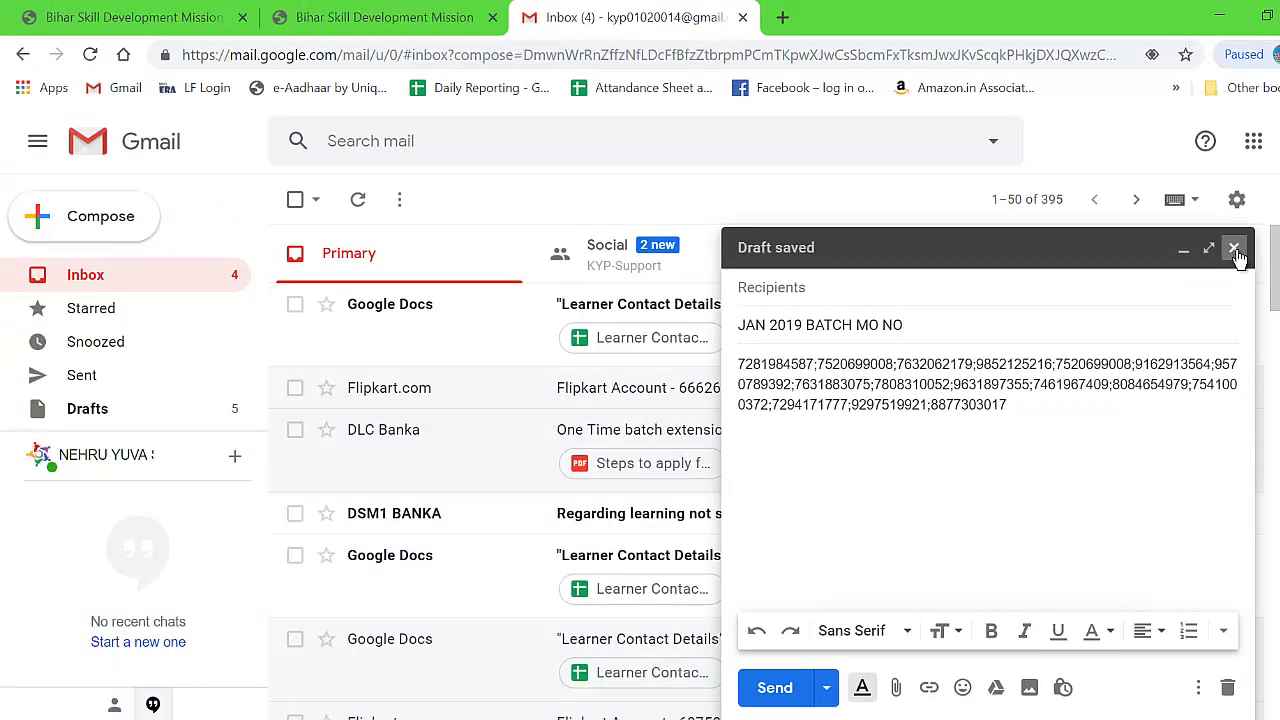
Close the message as a draft, confirm it in Drafts, and minimize Chrome
left_click(1236, 250)
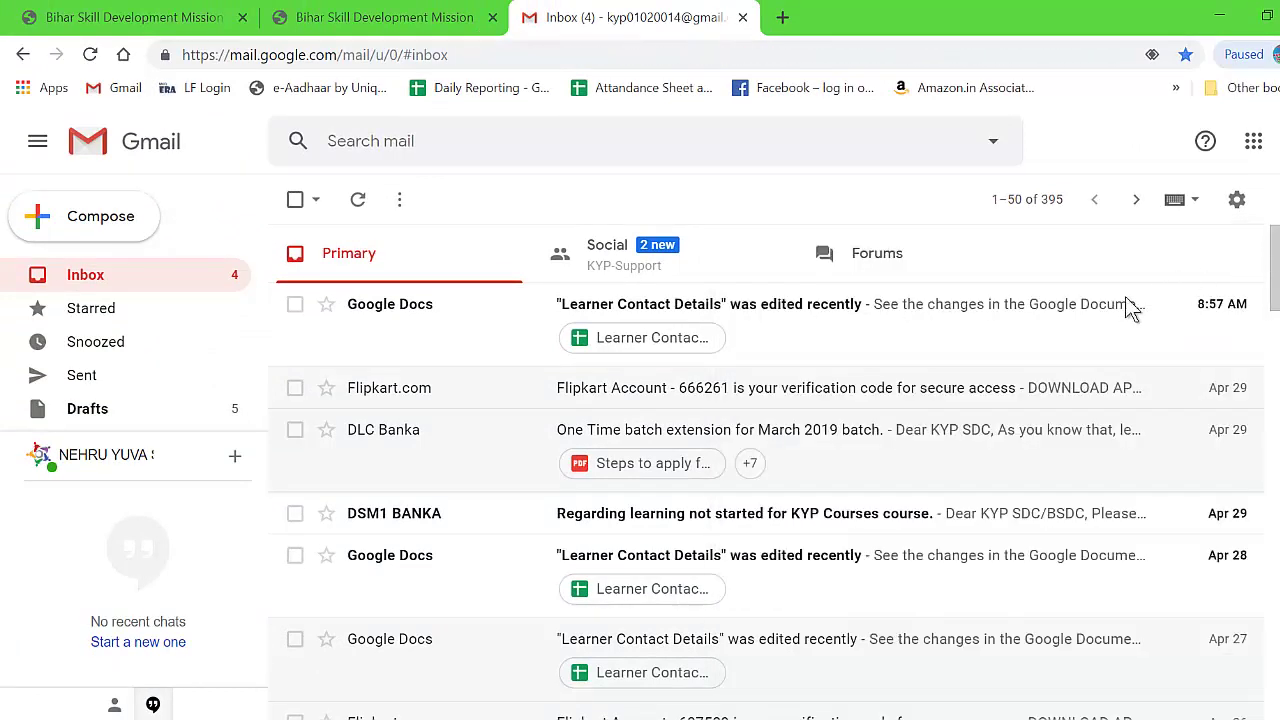
left_click(96, 414)
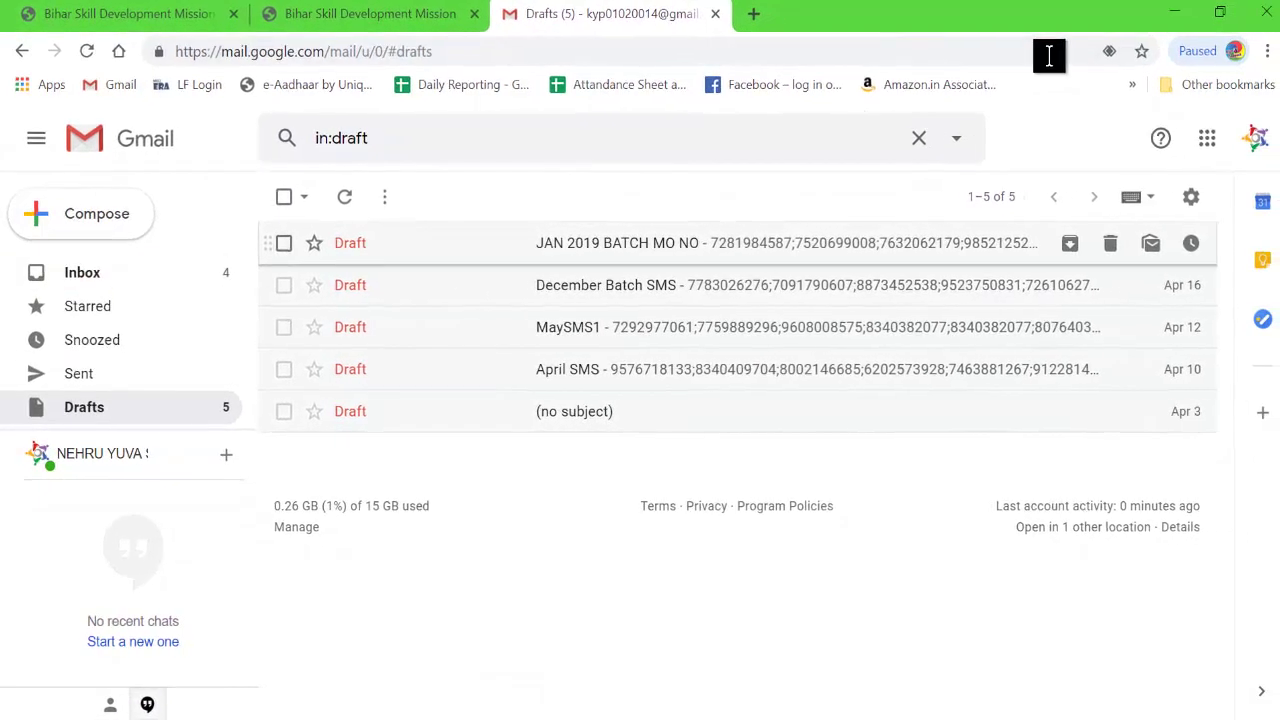
left_click(1168, 14)
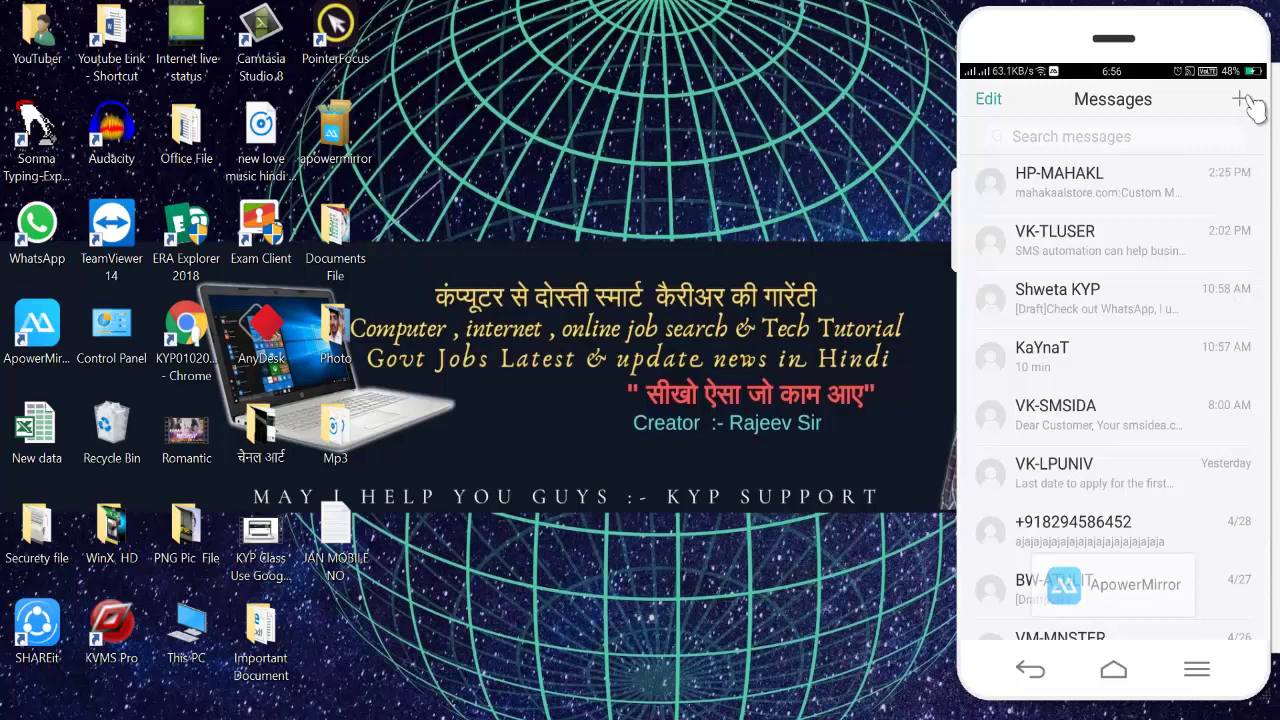
Tap + in the mirrored phone's Messages app to start a new SMS
left_click(1242, 100)
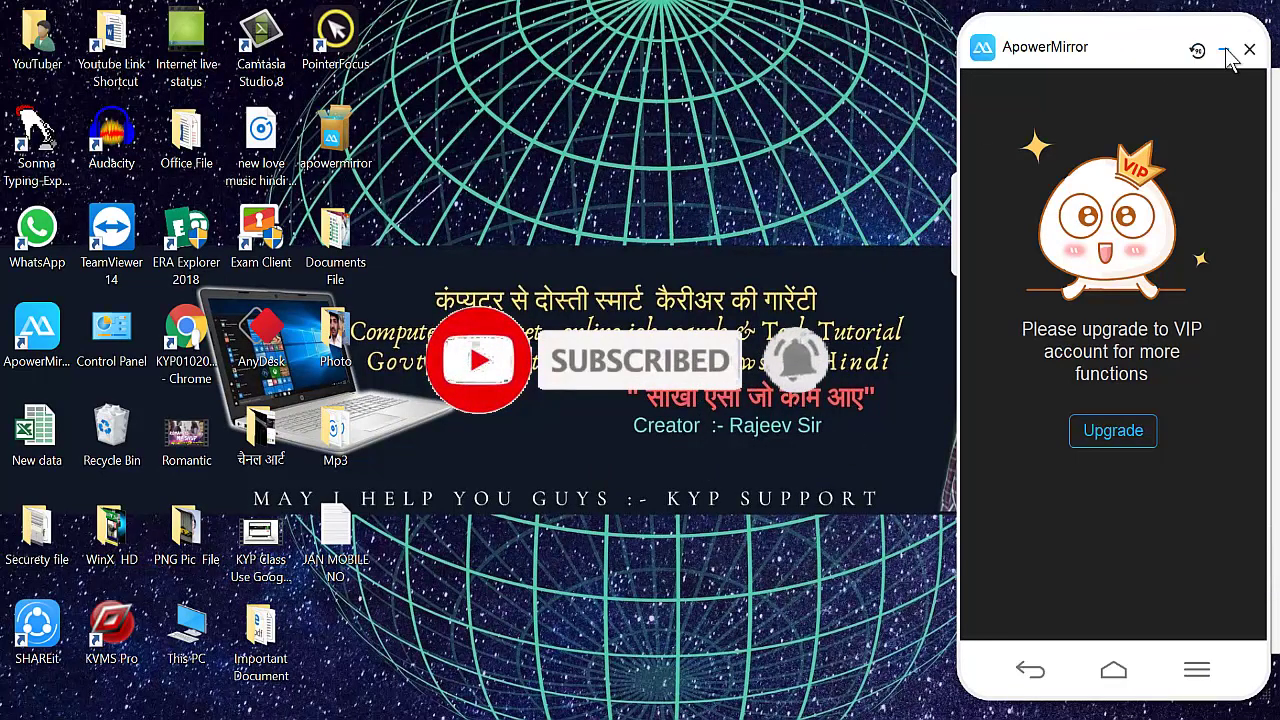
Minimize the ApowerMirror phone mirror window so only the Windows desktop shows
left_click(1223, 50)
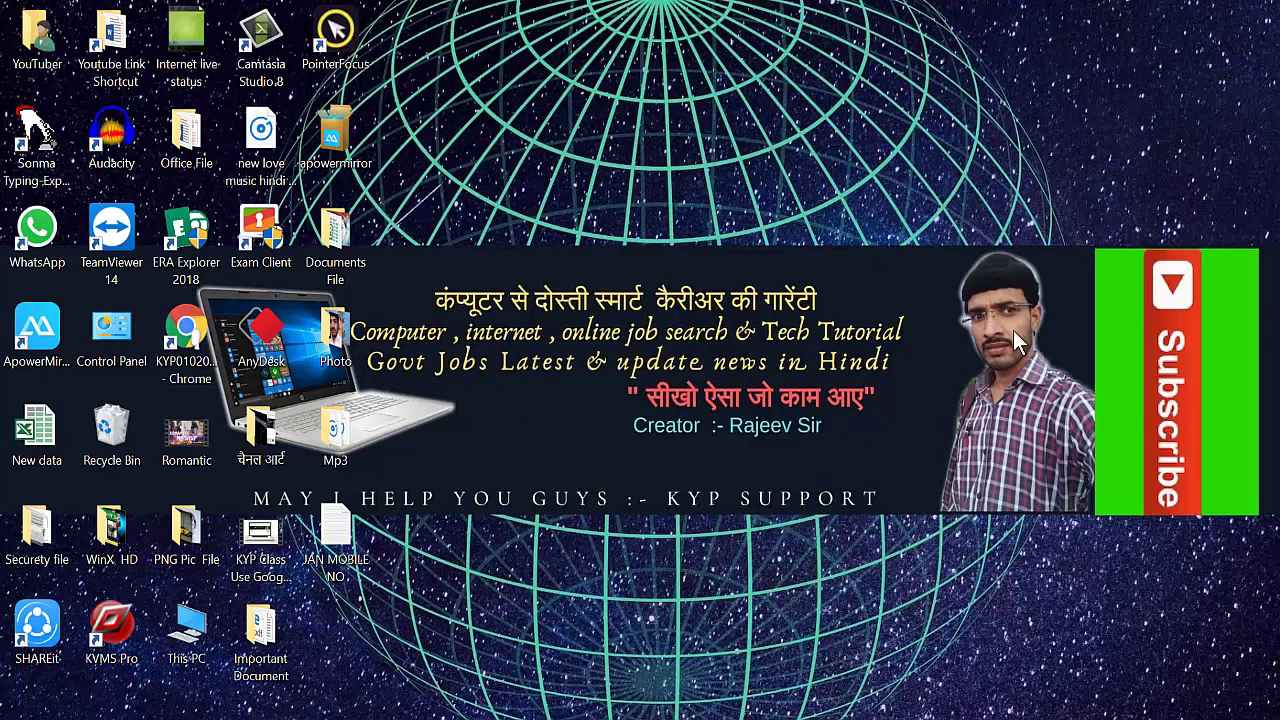